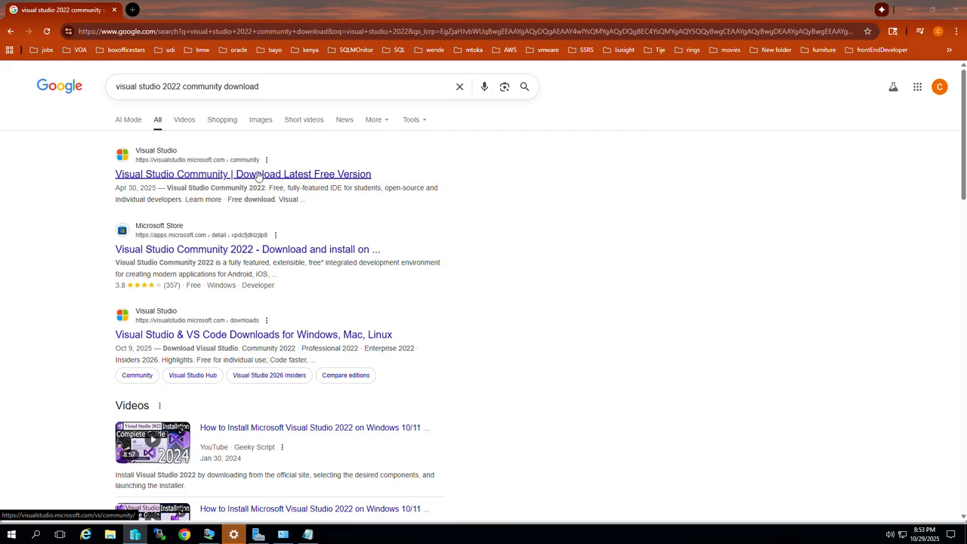
- Open the Visual Studio Community page from the search results and download the installer
click(259, 173)
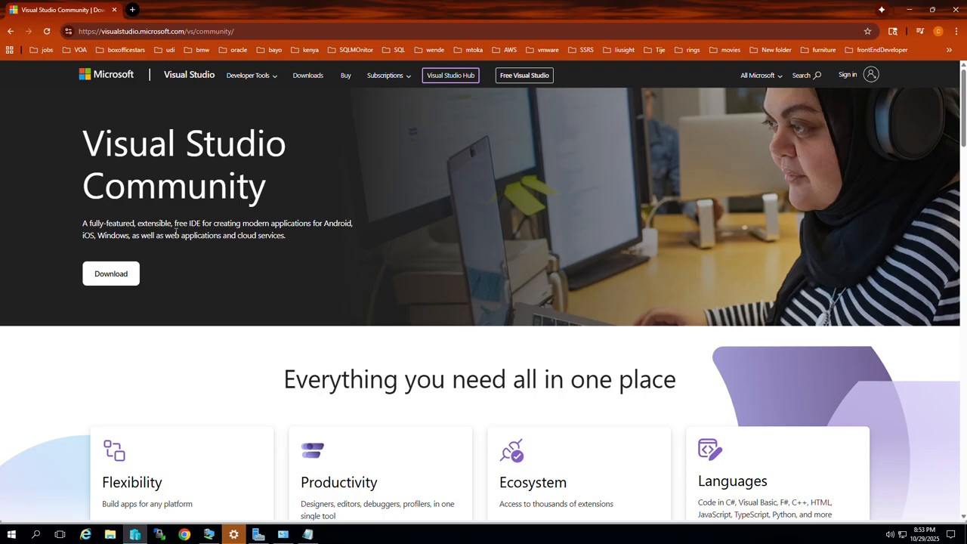
scroll(174, 231, down, 5)
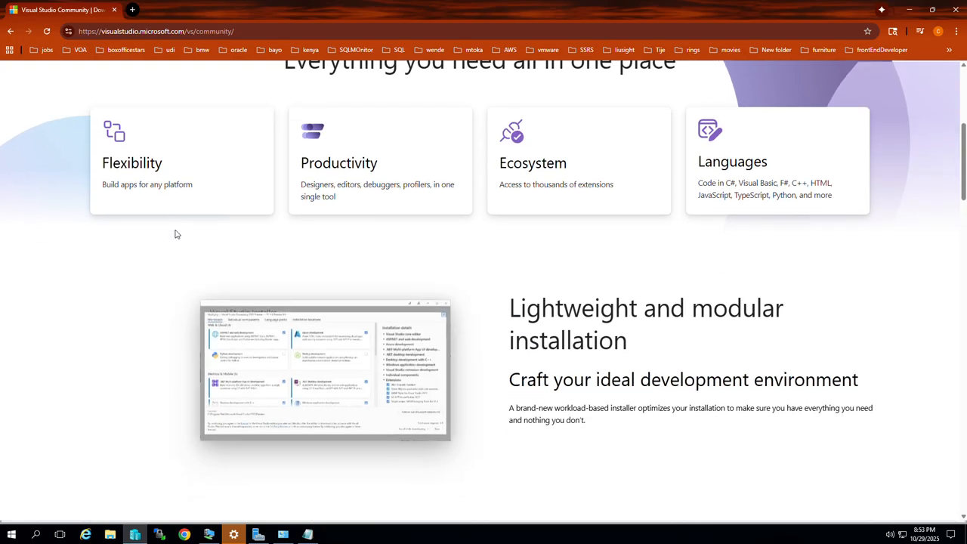
scroll(174, 234, up, 5)
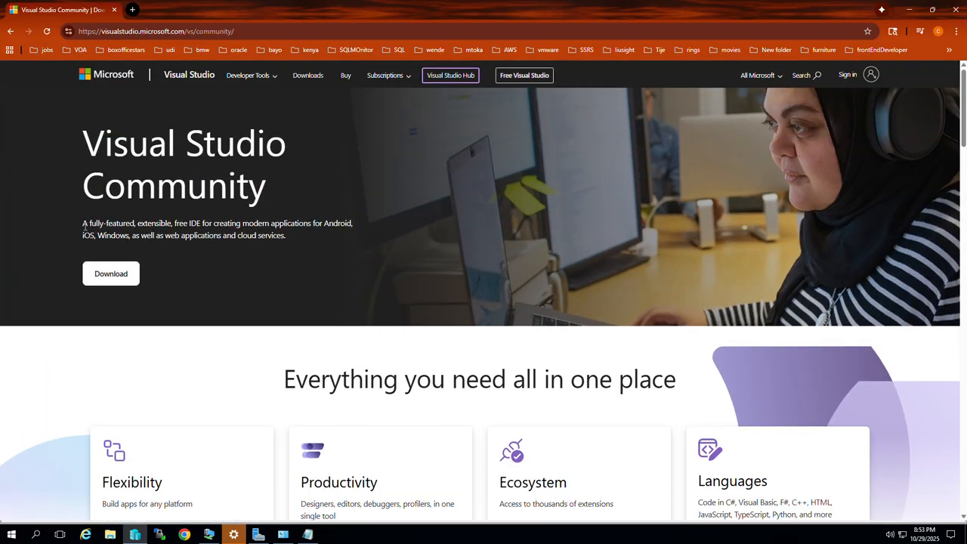
click(97, 279)
scroll(355, 393, down, 2)
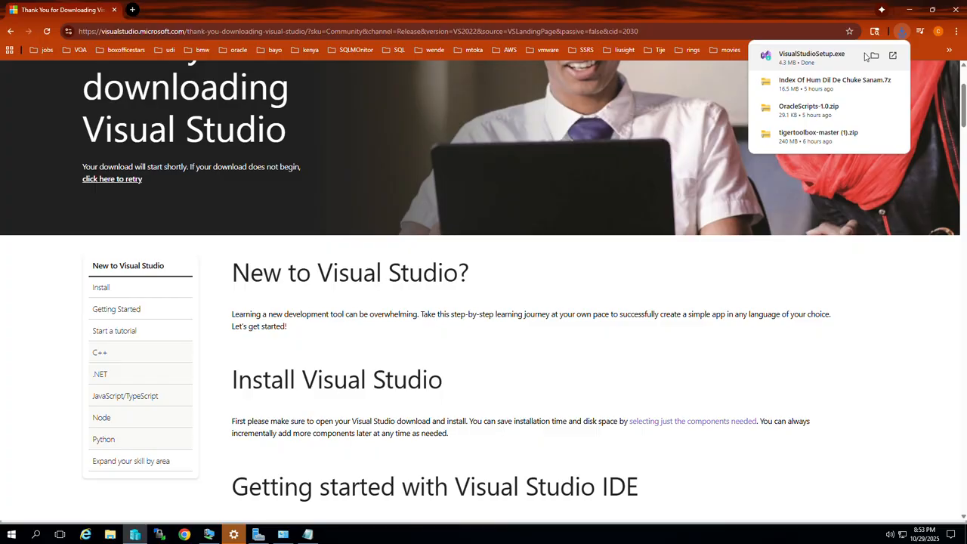
- Run the downloaded VisualStudioSetup file as administrator from its folder and continue past the Visual Studio Installer's introductory terms
click(875, 56)
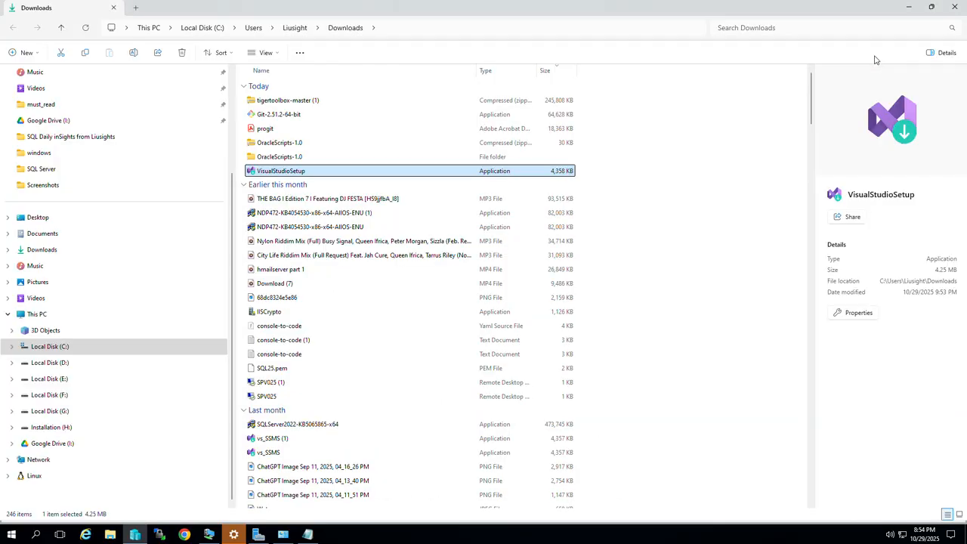
right_click(287, 173)
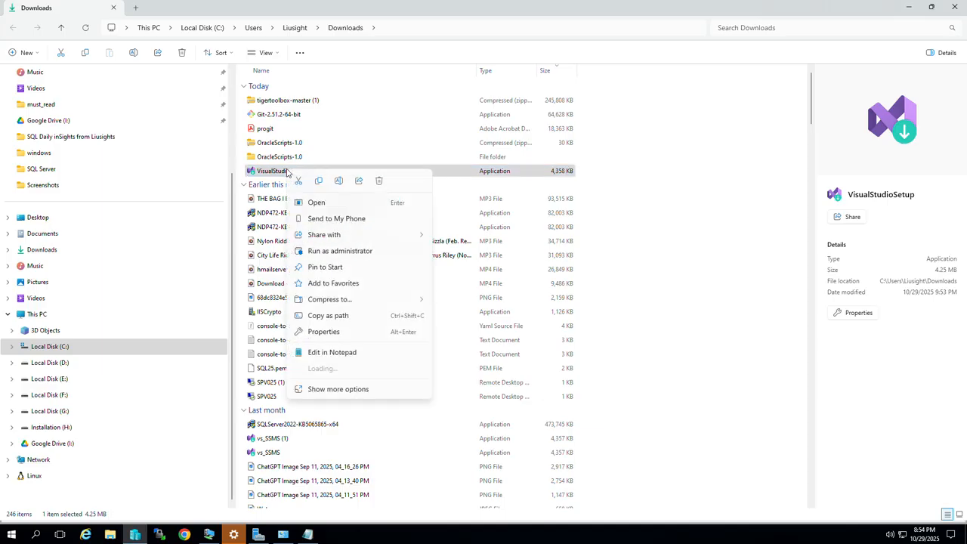
click(328, 251)
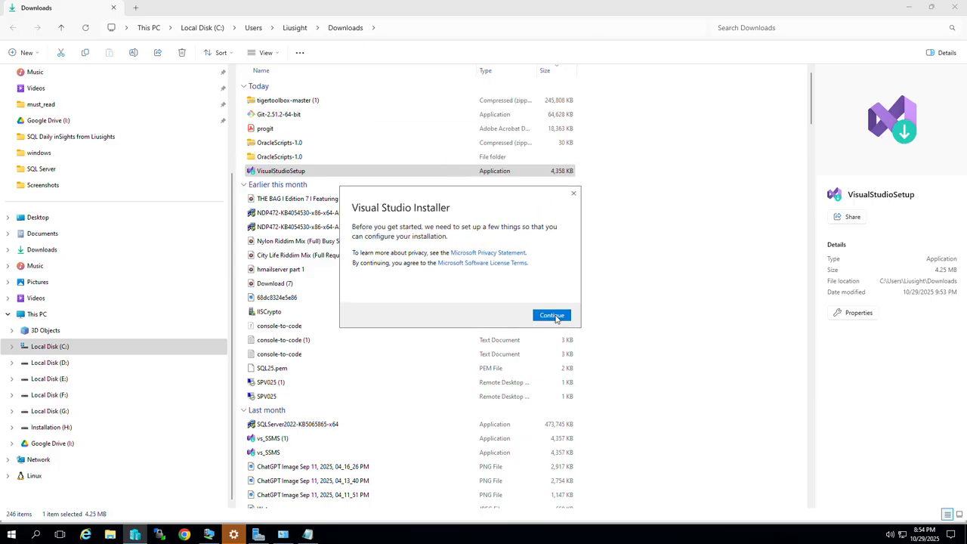
click(552, 316)
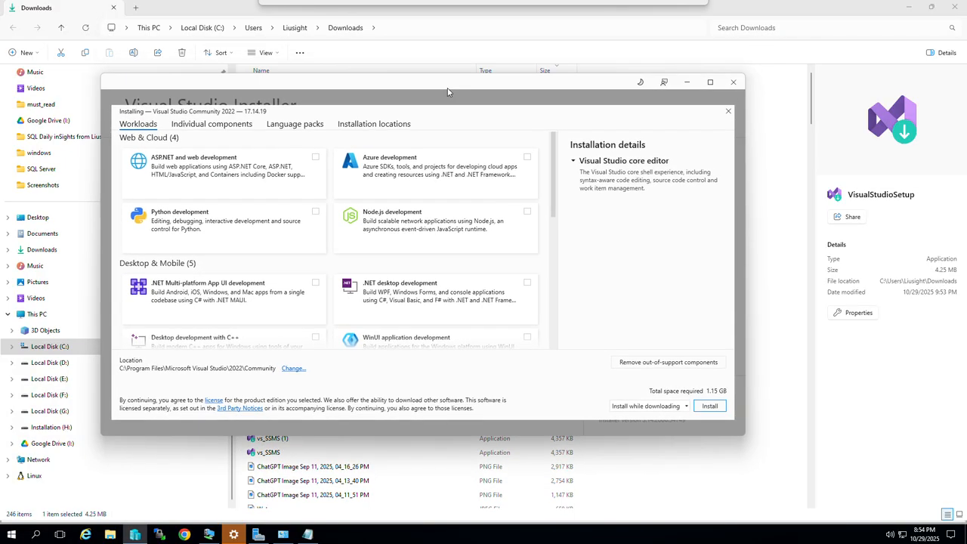
- Select the Azure development and ASP.NET and web development workloads for Visual Studio Community 2022
scroll(428, 212, down, 8)
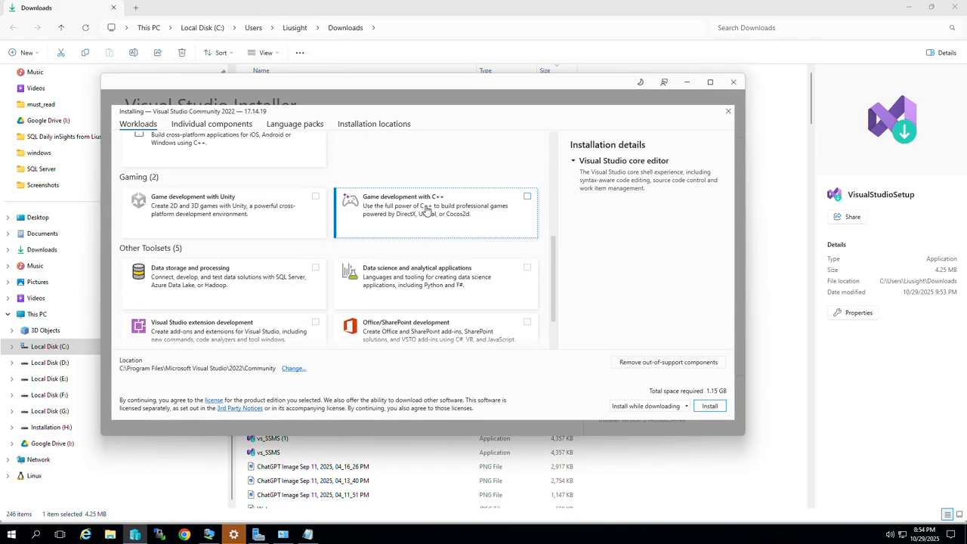
scroll(427, 211, up, 6)
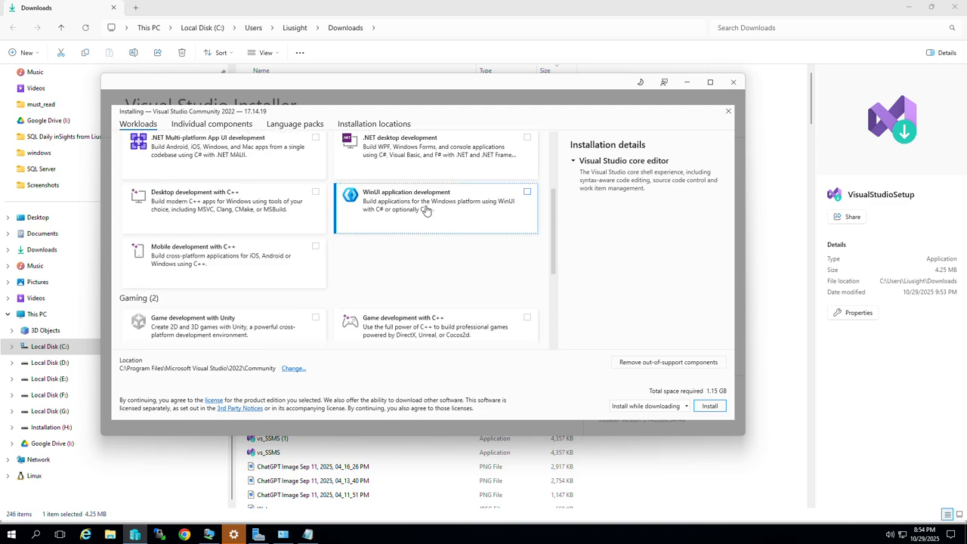
scroll(428, 210, up, 1)
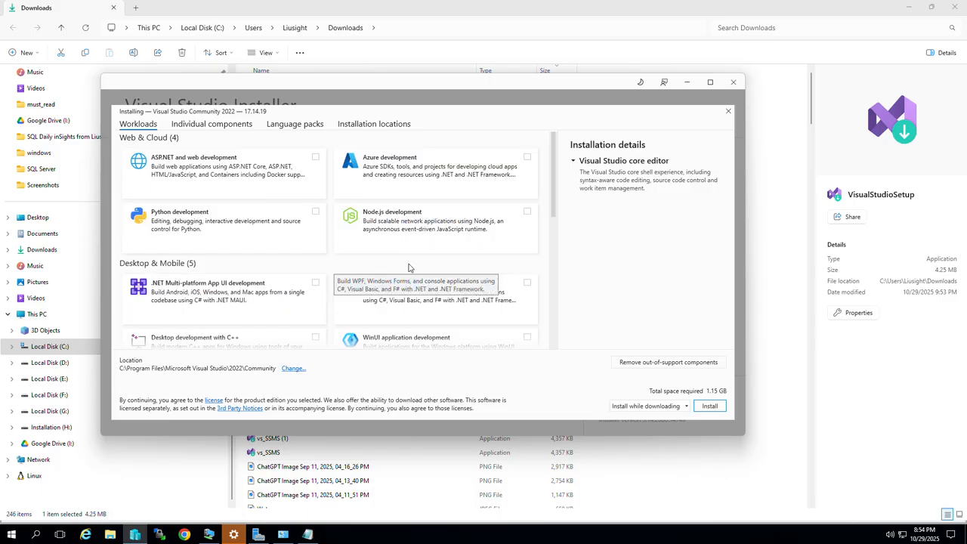
click(526, 158)
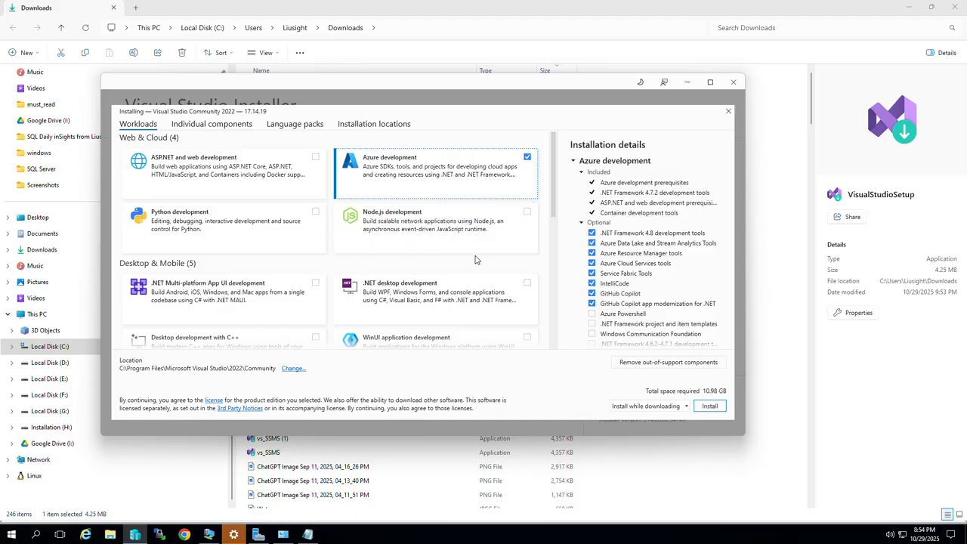
scroll(437, 299, down, 1)
scroll(430, 316, down, 6)
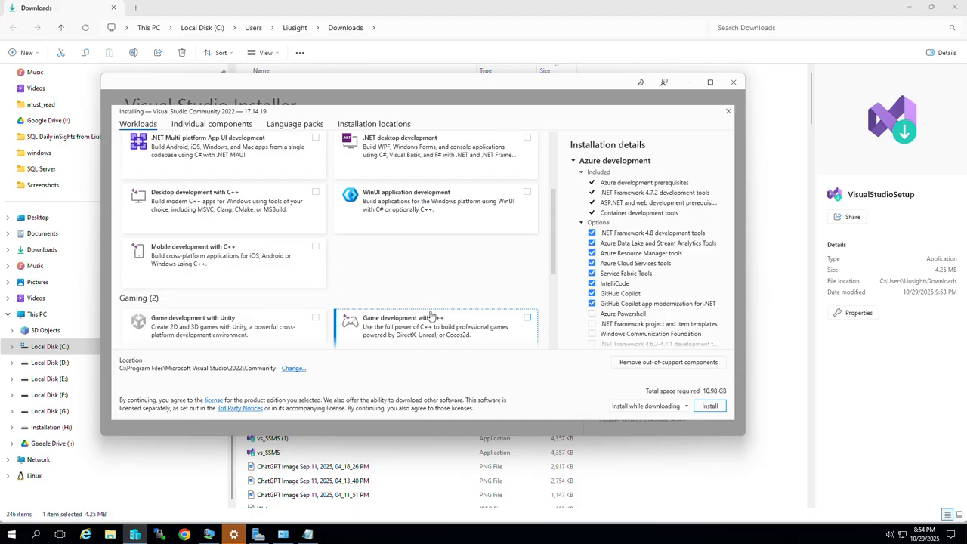
scroll(431, 316, up, 6)
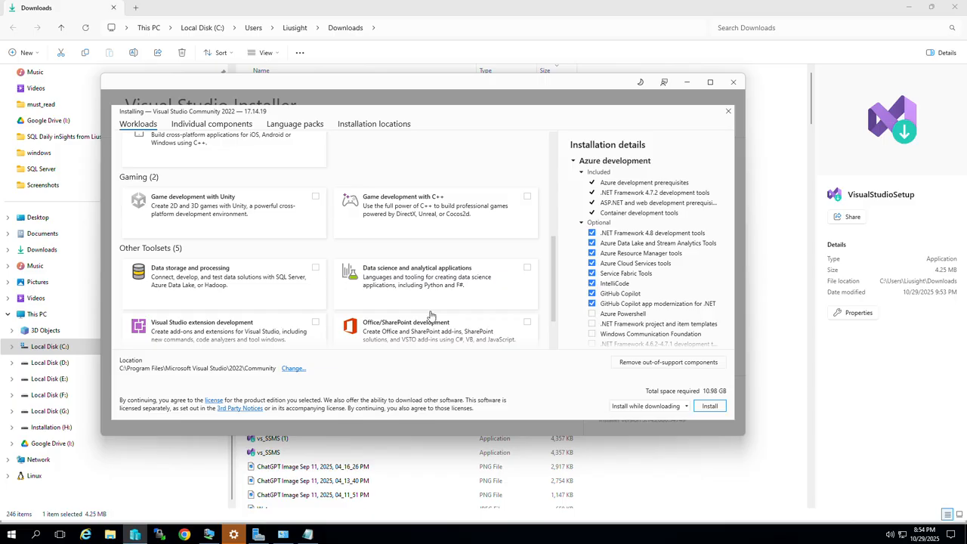
scroll(431, 316, up, 2)
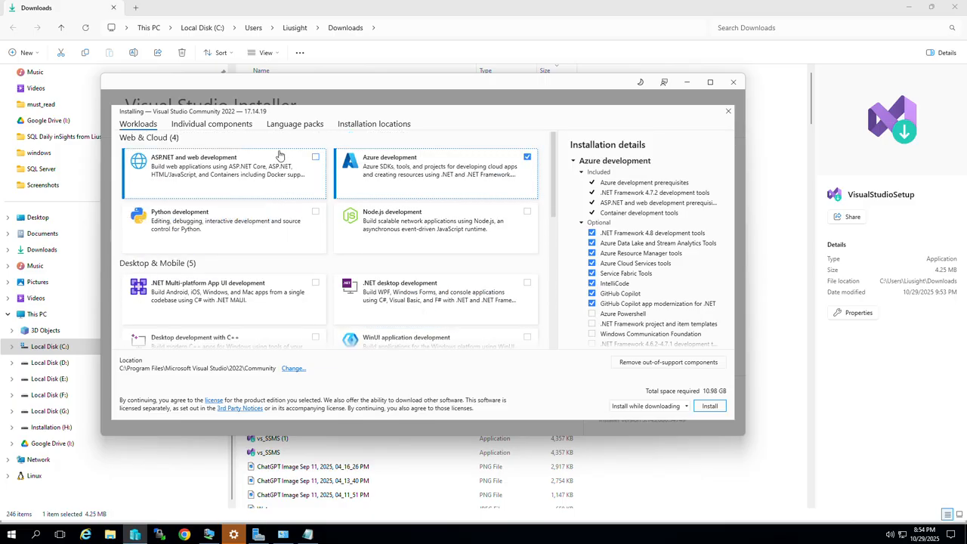
click(313, 161)
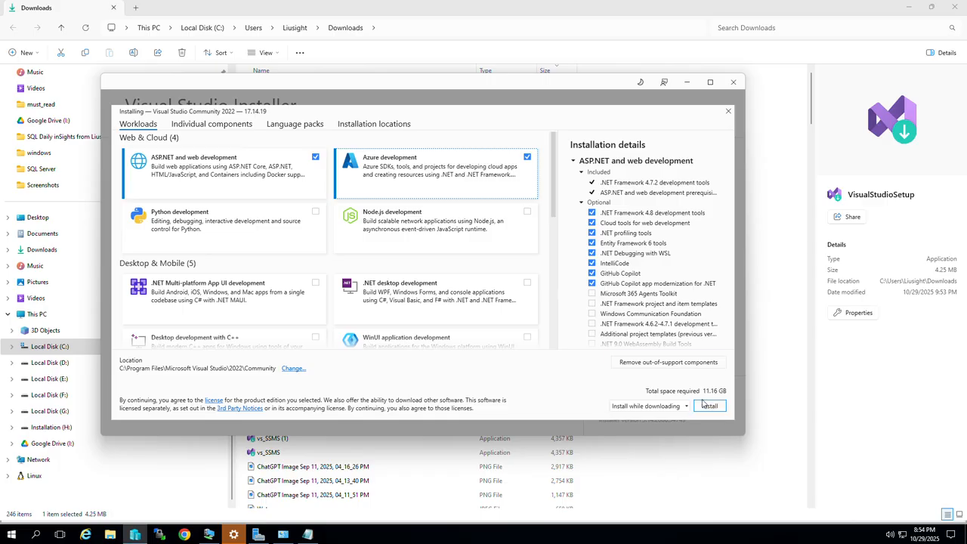
- Disable keeping the download cache after installation and set the product location to F:\Program Files\Microsoft Visual Studio\2022\Community
click(294, 369)
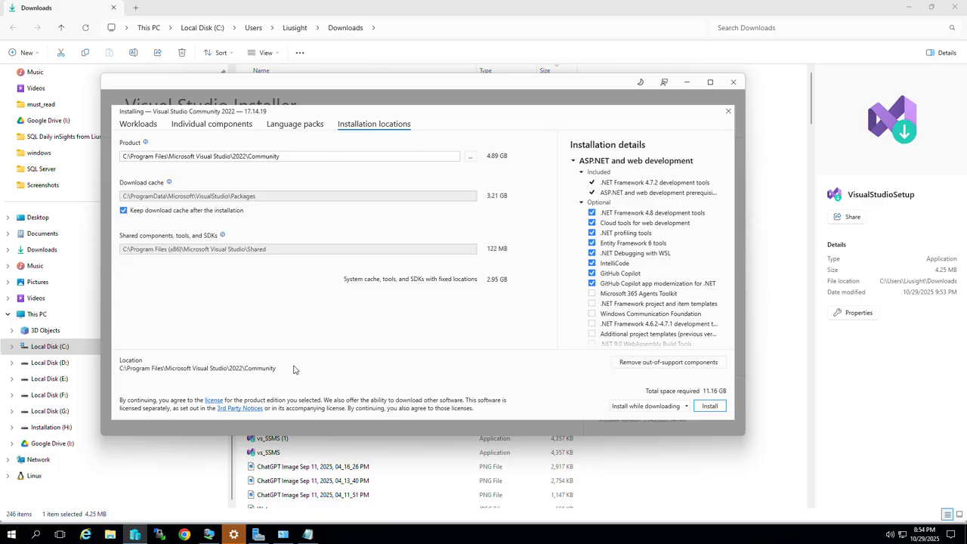
click(126, 216)
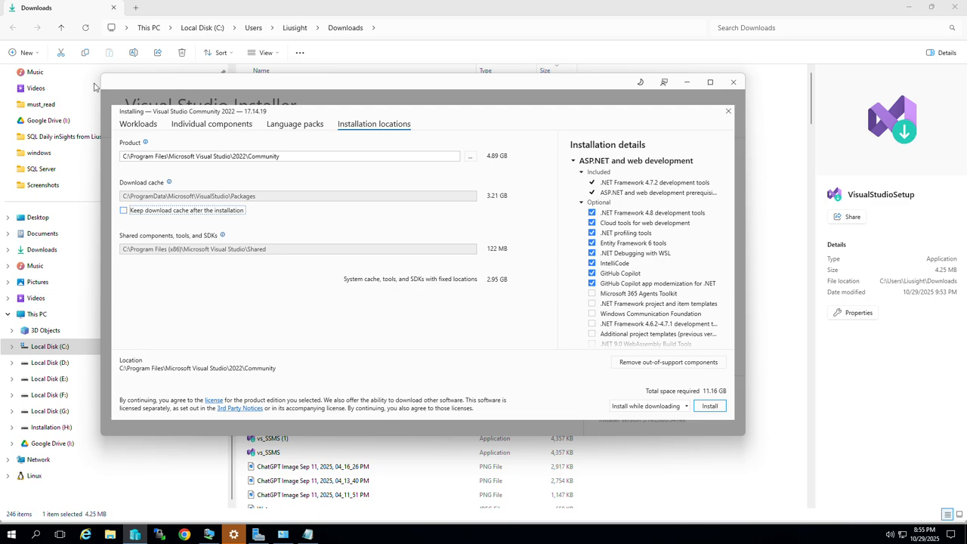
click(35, 316)
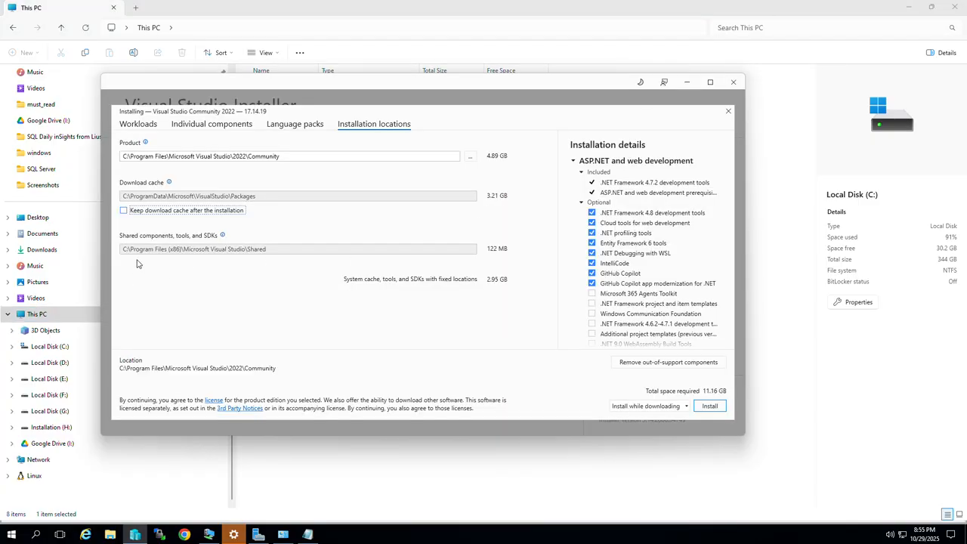
click(126, 157)
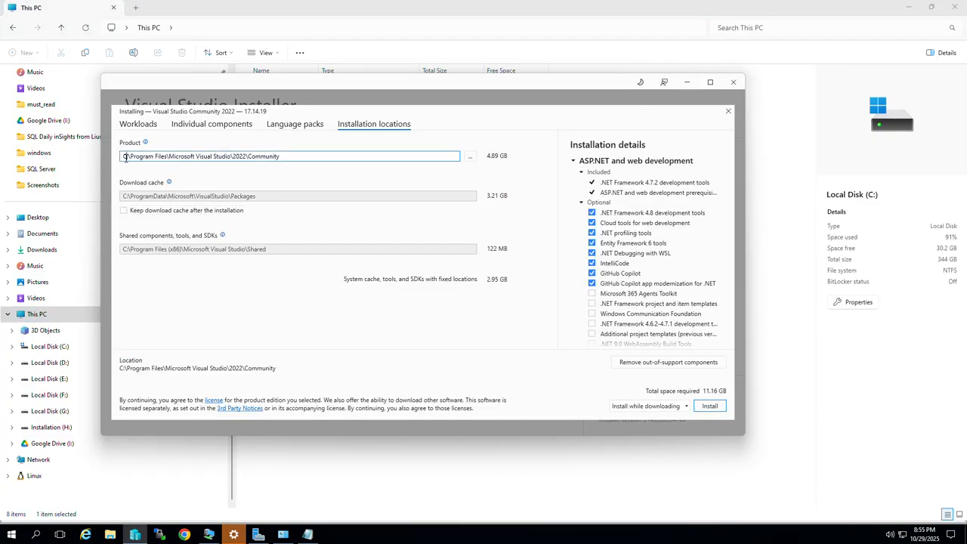
key(Delete)
text(F)
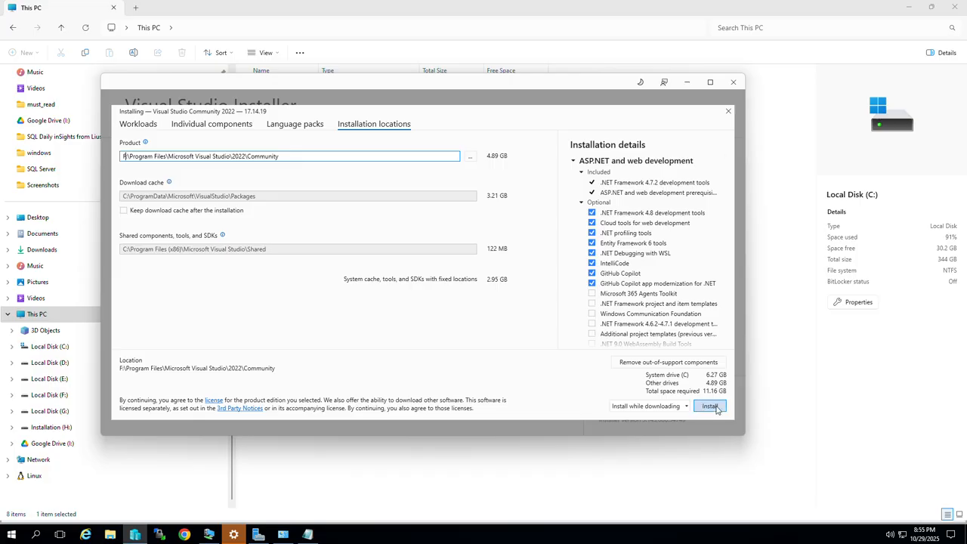
- Review the workloads, start the Visual Studio Community 2022 installation and allow it to close the Visual Studio Standard Collector Service 150
click(194, 129)
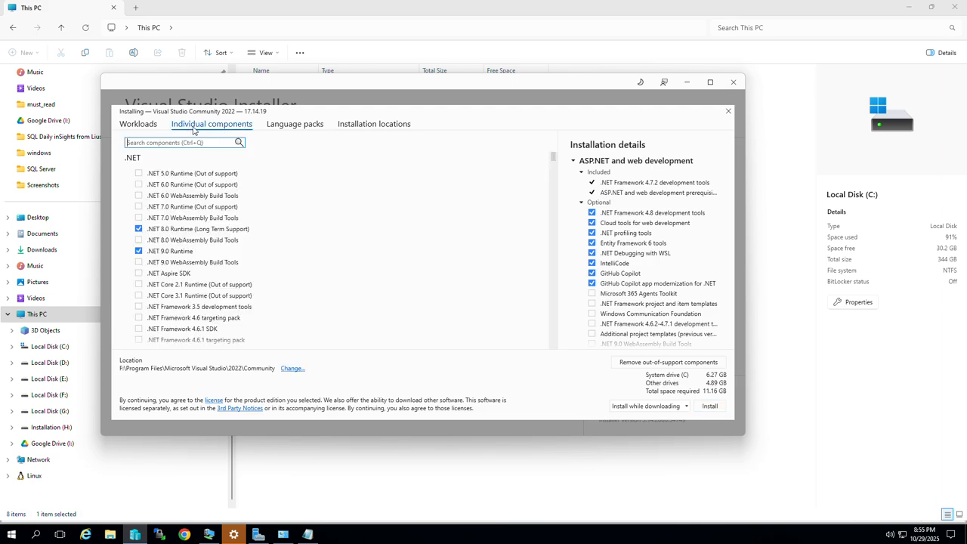
click(136, 130)
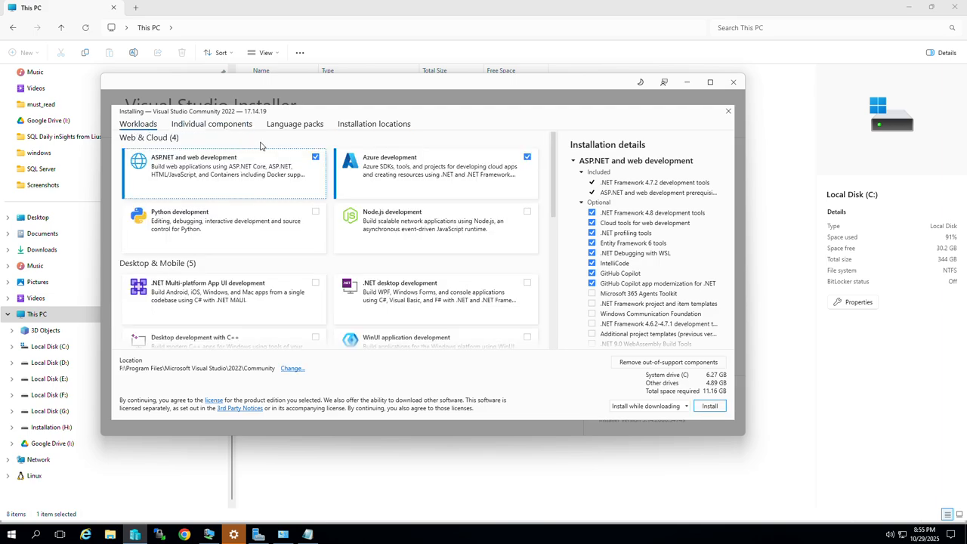
scroll(259, 255, down, 2)
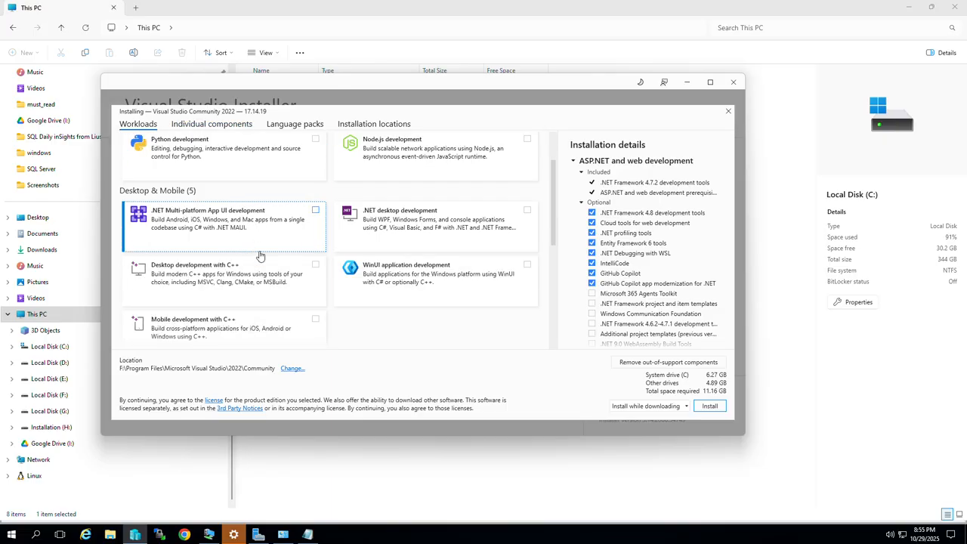
scroll(259, 255, down, 7)
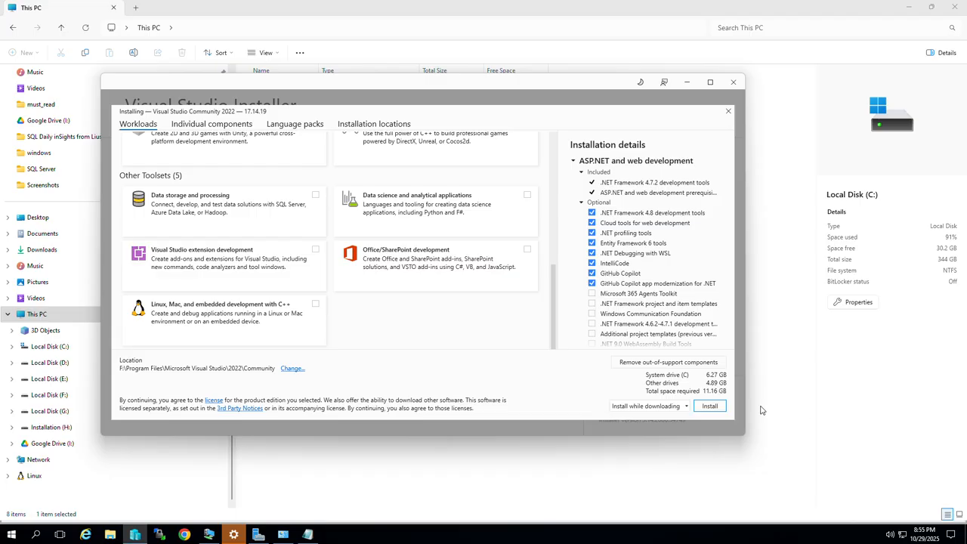
click(710, 407)
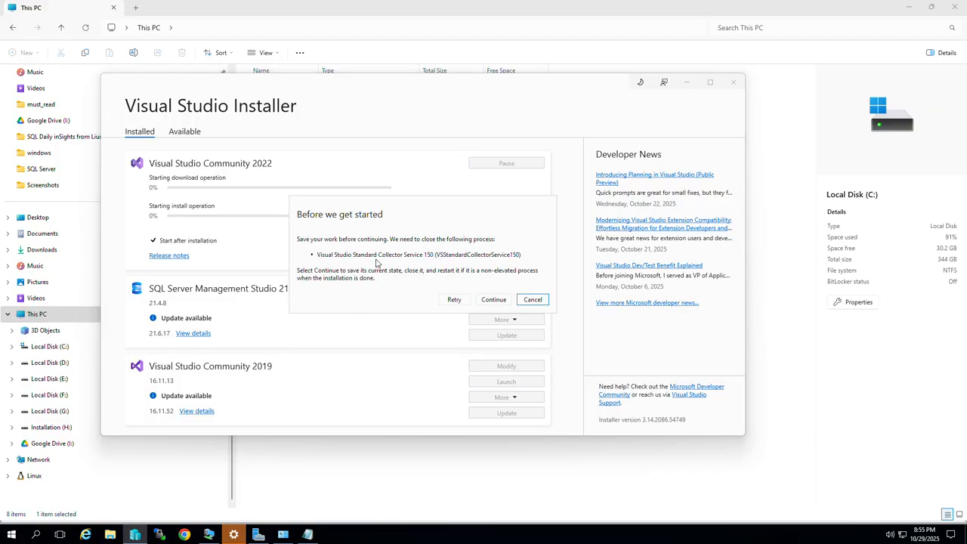
click(494, 300)
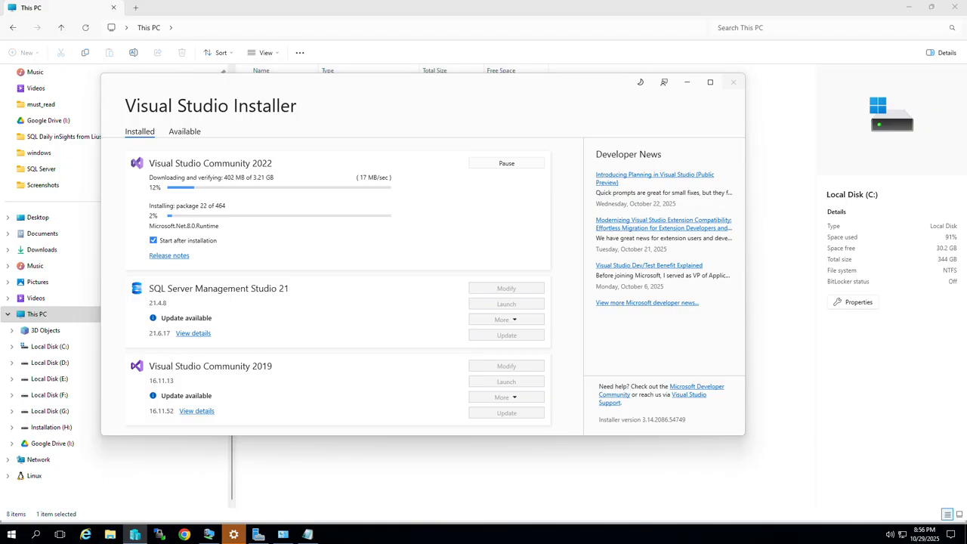
- Switch to the browser and search for "microsoft marketplace" in a new tab
key(alt+Tab)
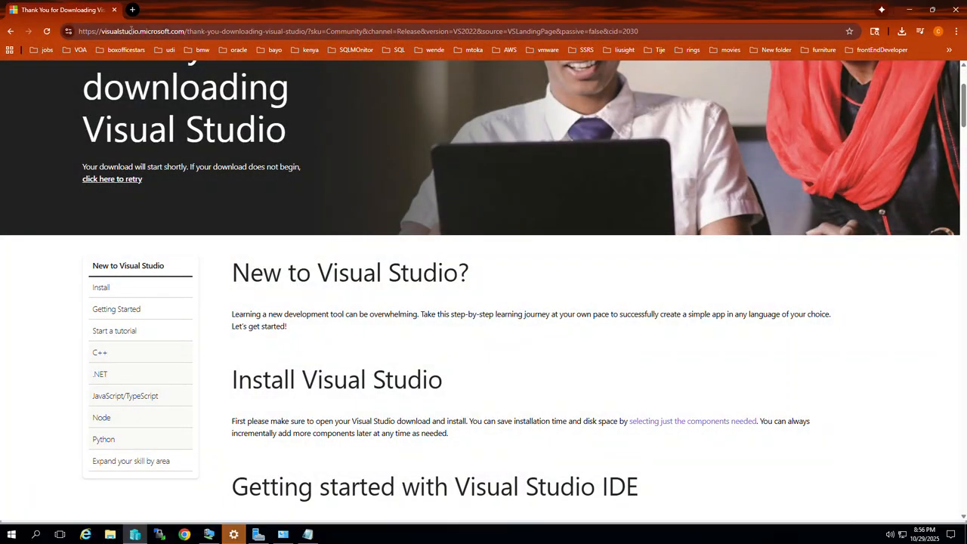
click(132, 10)
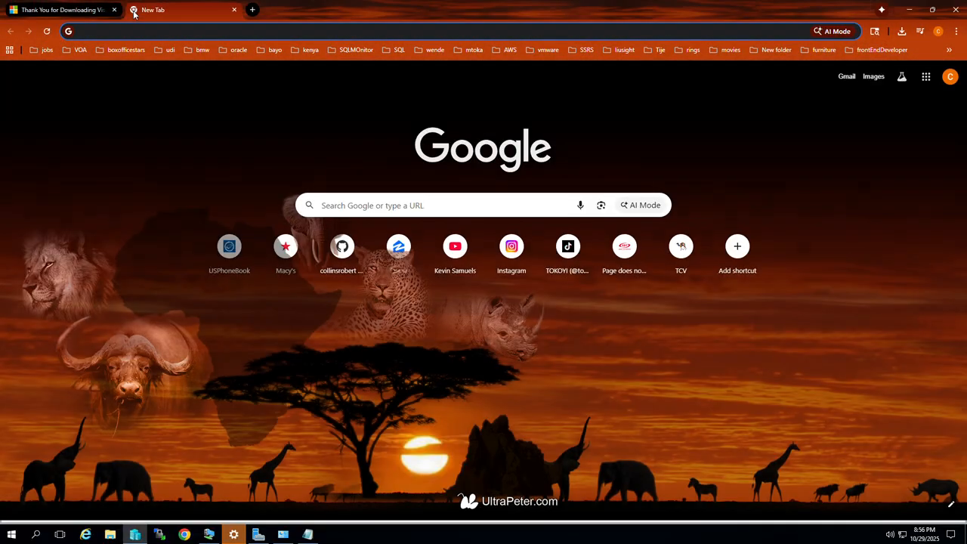
text(m)
key(BackSpace)
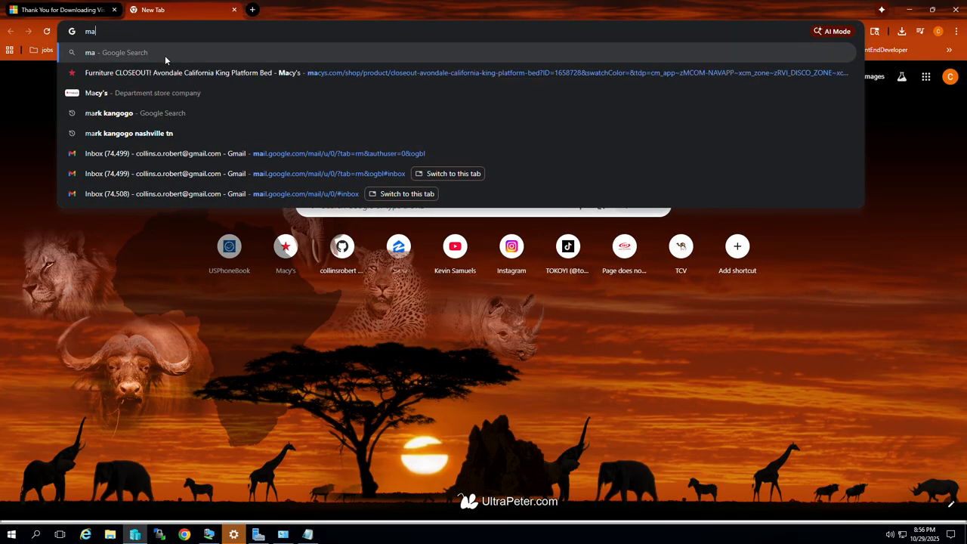
text(icr)
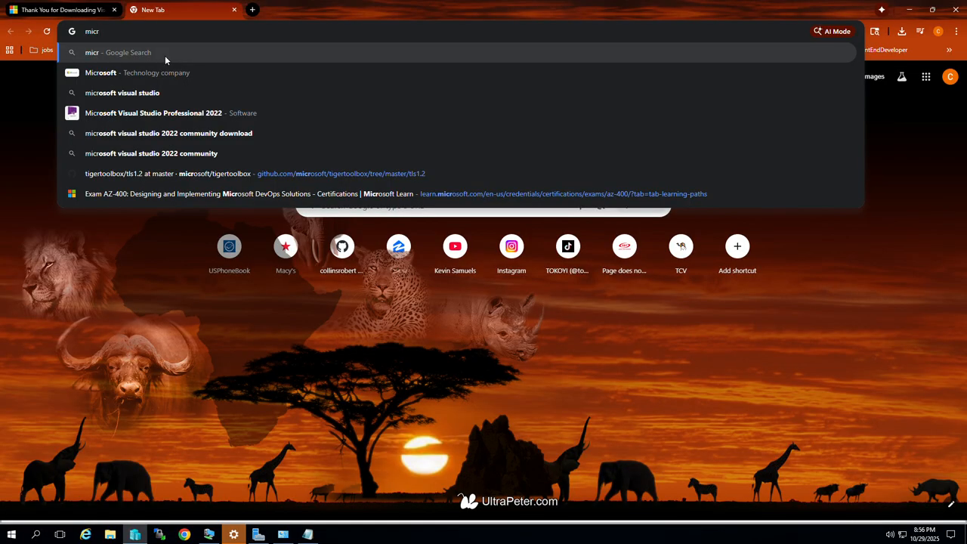
text(o)
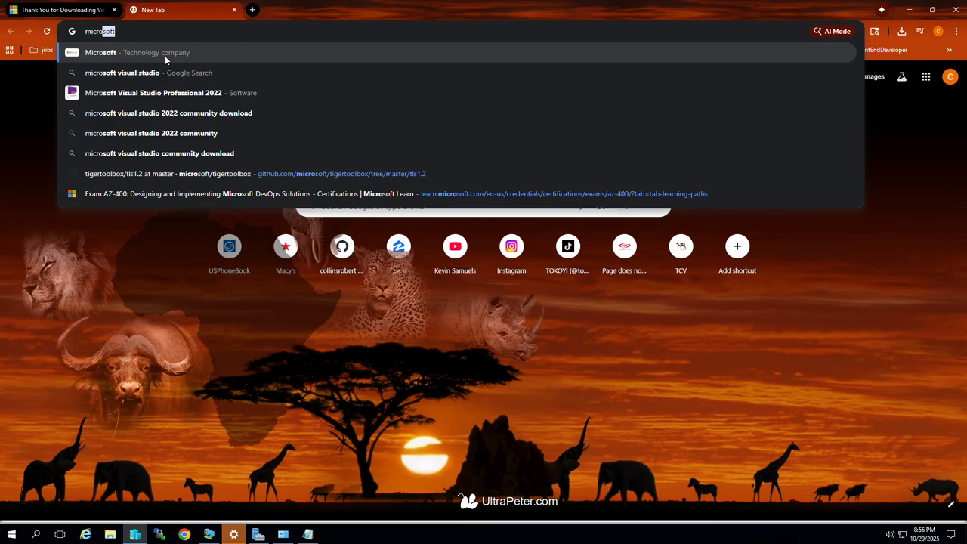
text(soft)
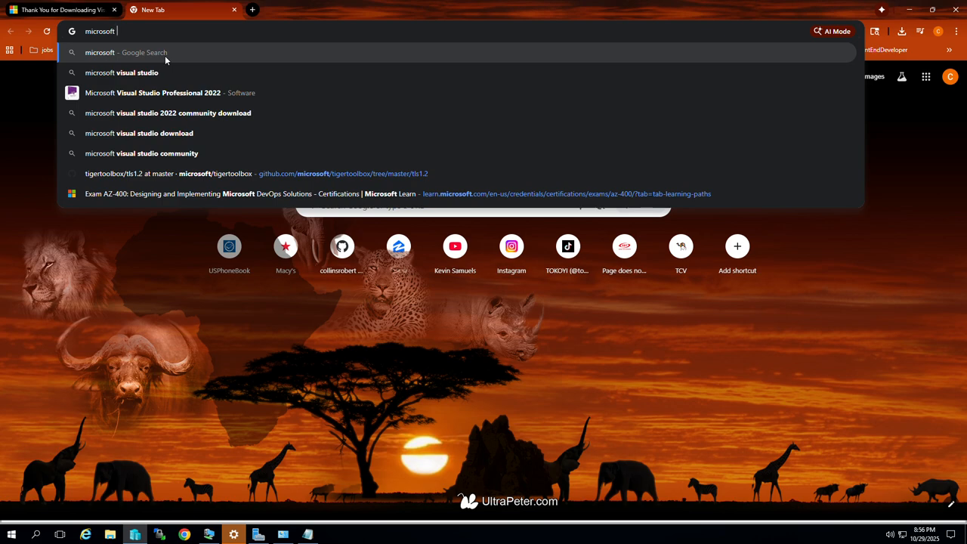
text(marketplace)
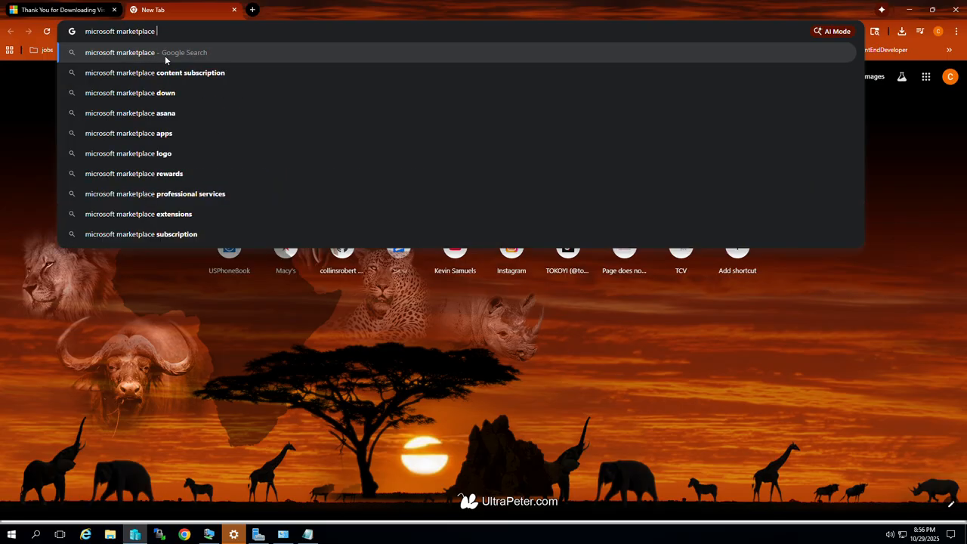
click(165, 56)
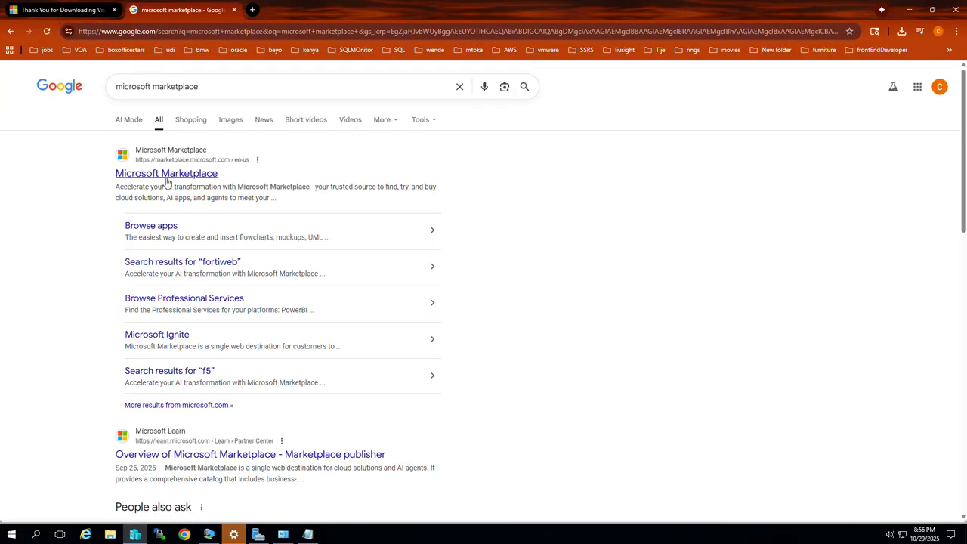
- Change the Google search to "microsoft market store"
click(174, 88)
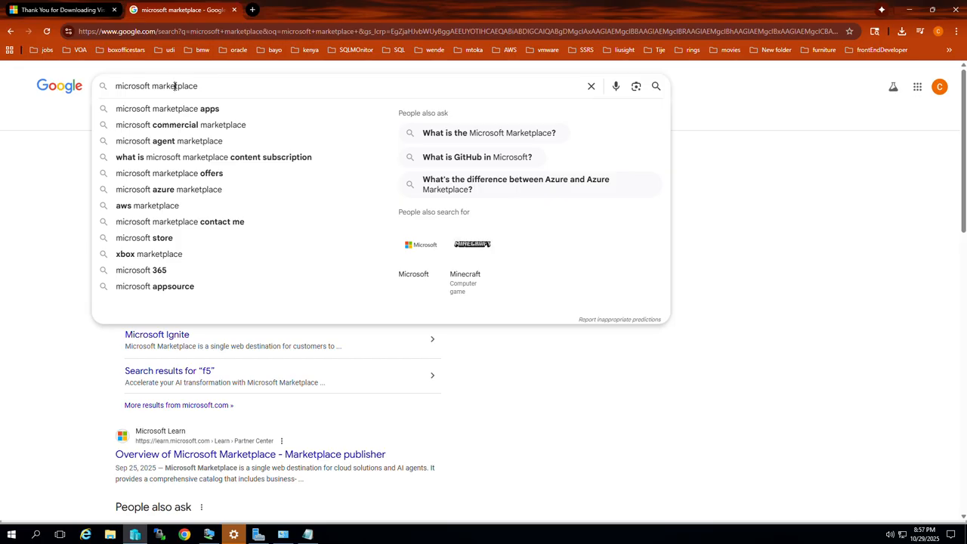
drag(180, 89, 212, 89)
text(st)
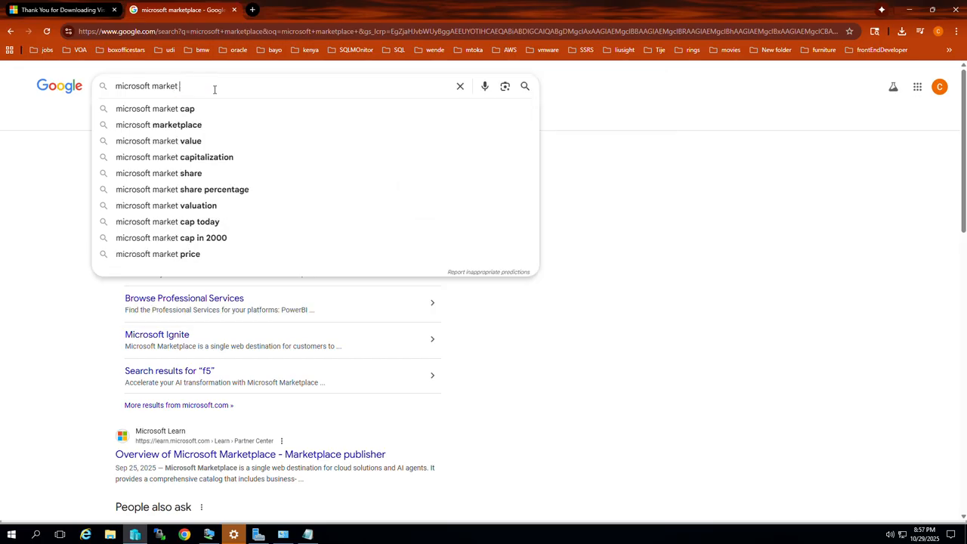
text(ore)
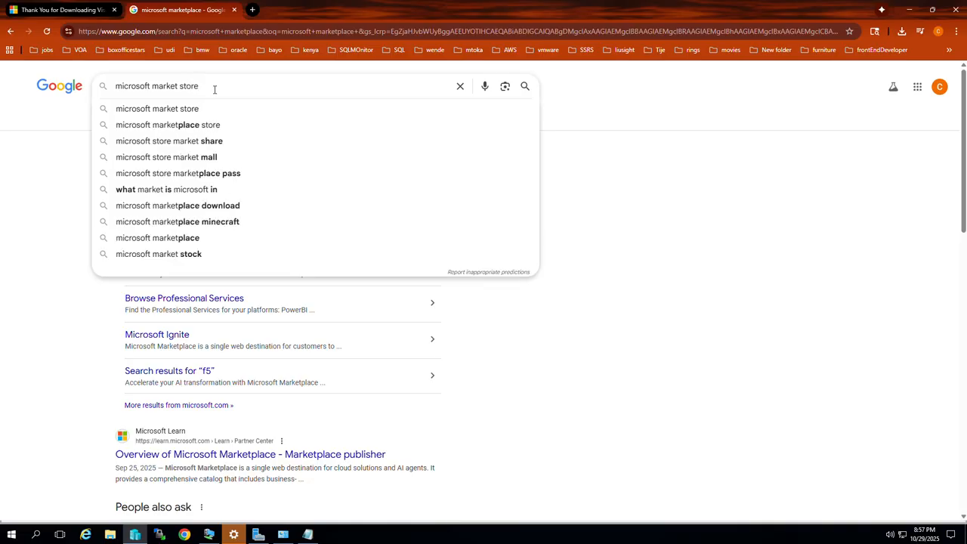
key(Return)
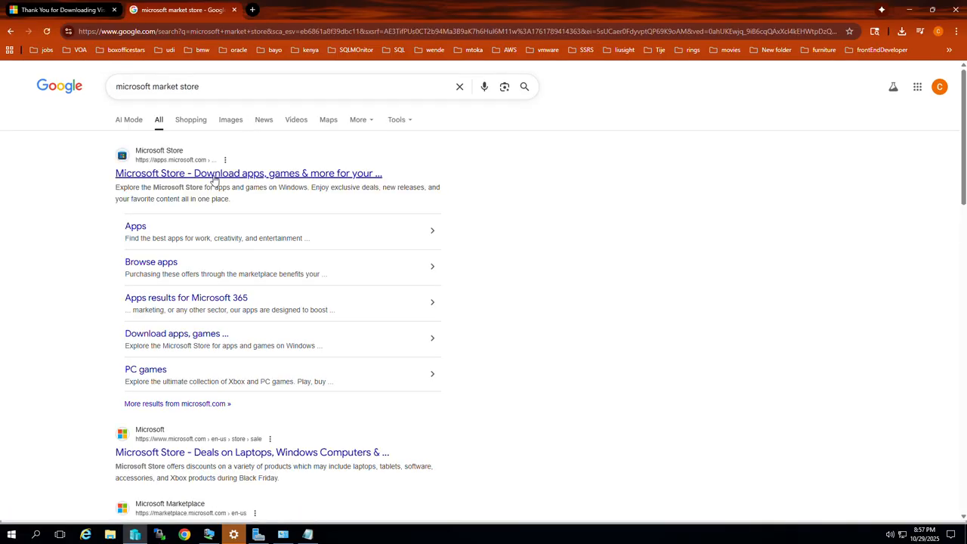
- Extend the Google search to "microsoft market store ssis package msi download"
click(210, 89)
text(ssis)
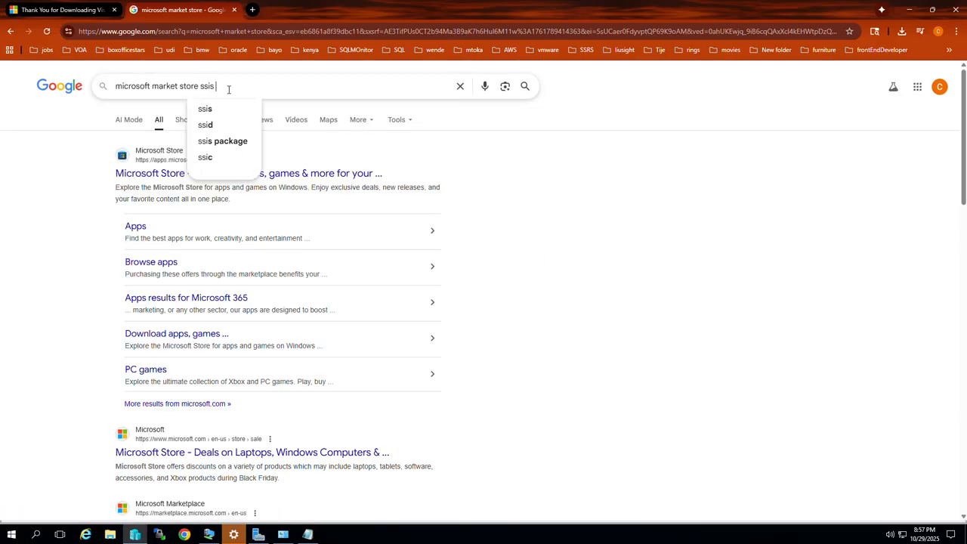
key(Down)
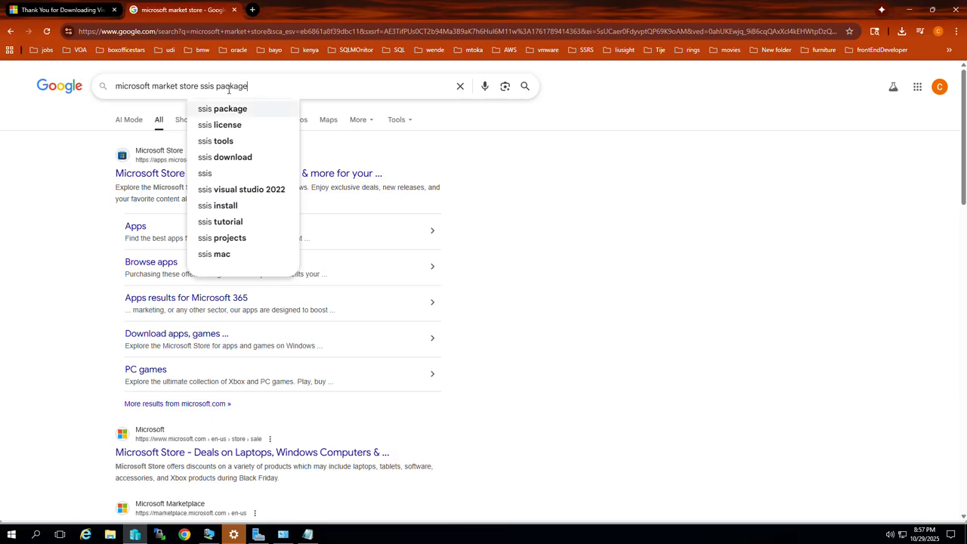
text(msi)
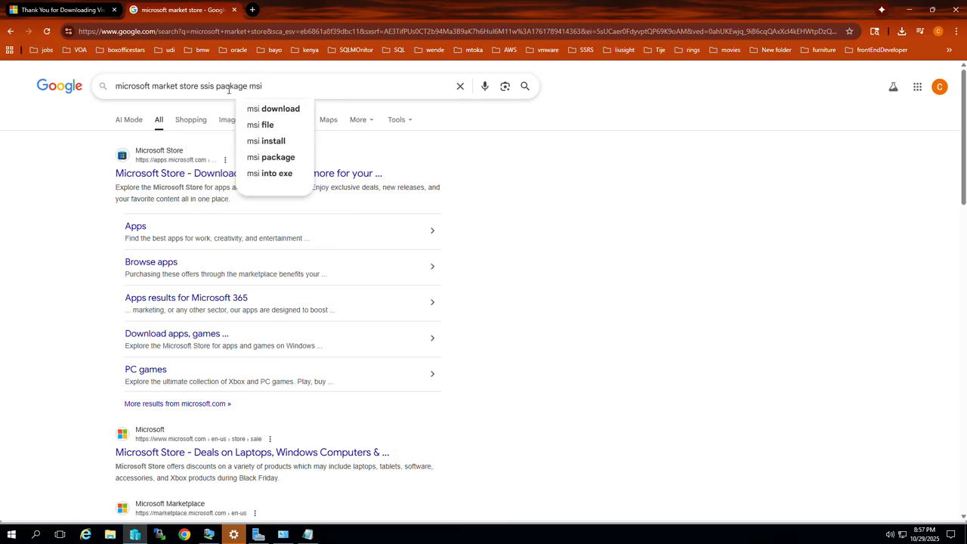
key(Down)
key(Return)
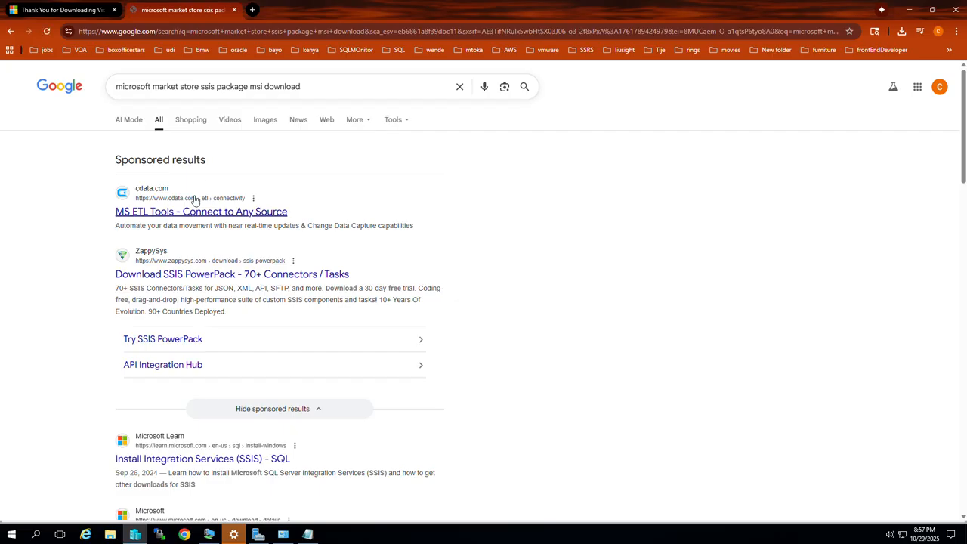
- Open the Visual Studio Marketplace result for SQL Server Integration Services Projects 2022+ in a new tab and download the extension
scroll(193, 244, down, 3)
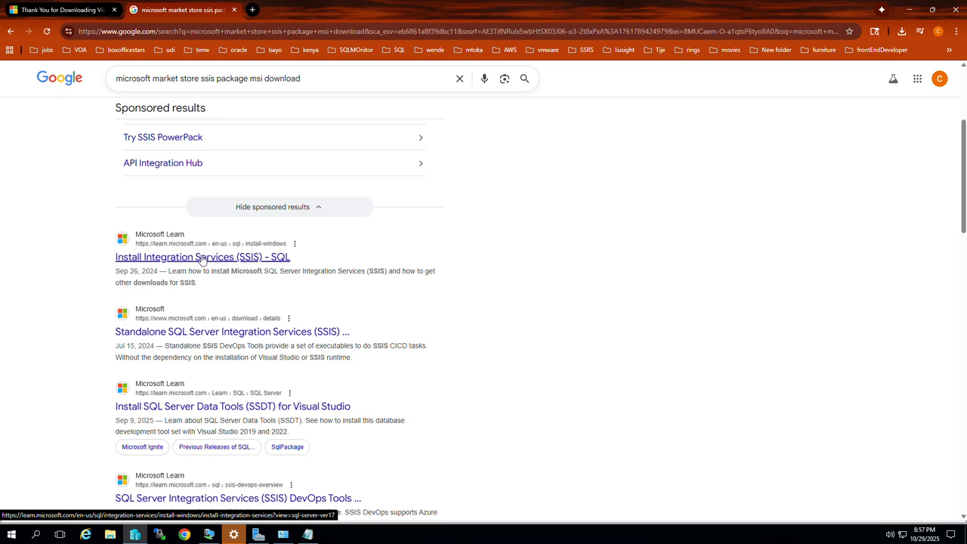
scroll(202, 260, down, 2)
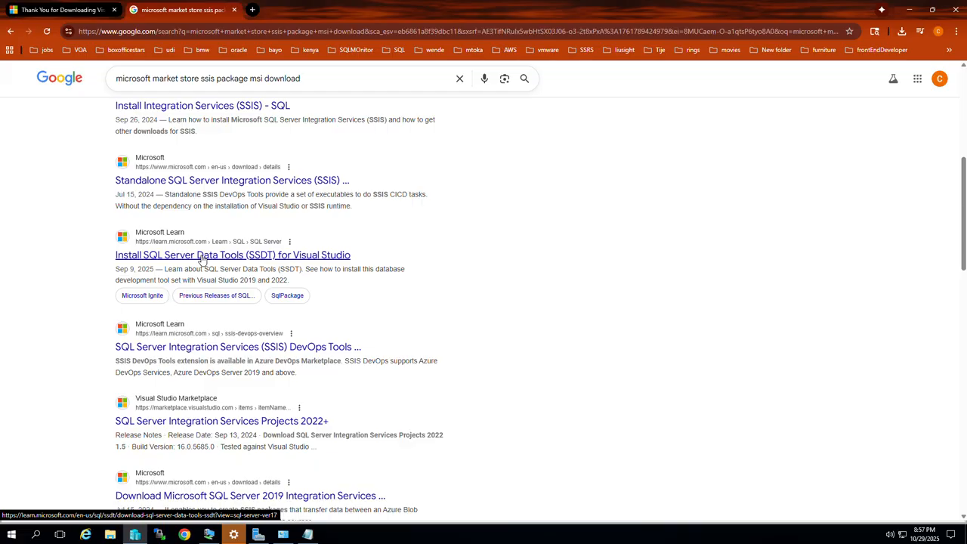
scroll(202, 260, down, 1)
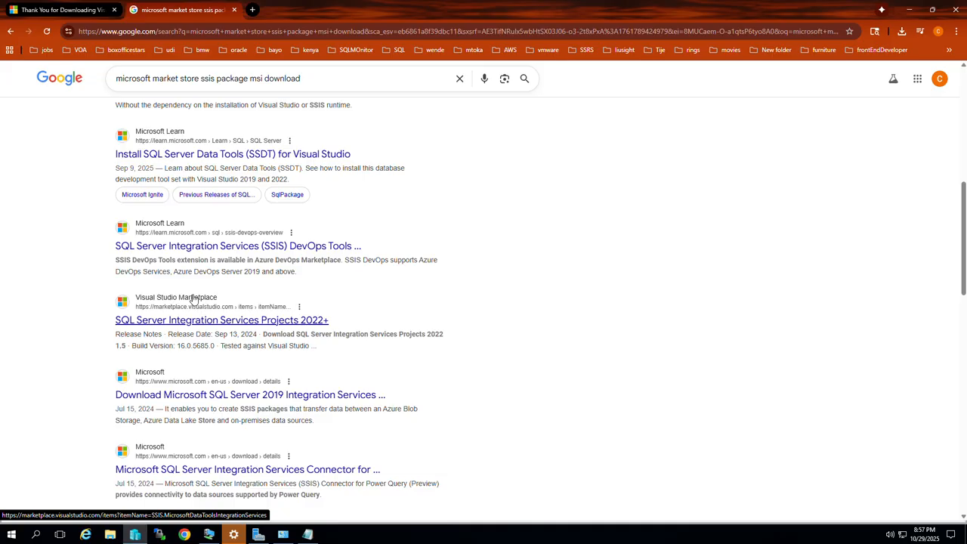
right_click(193, 299)
click(227, 307)
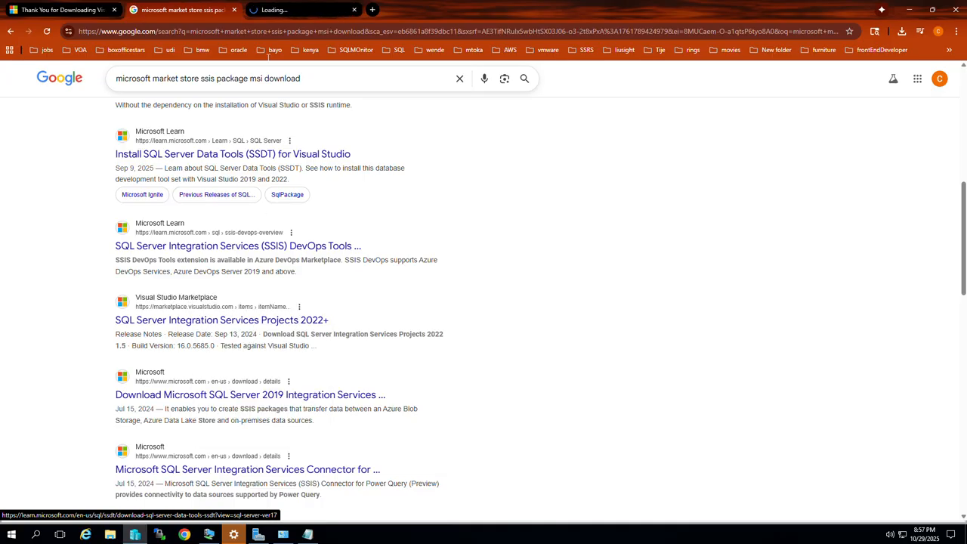
click(299, 10)
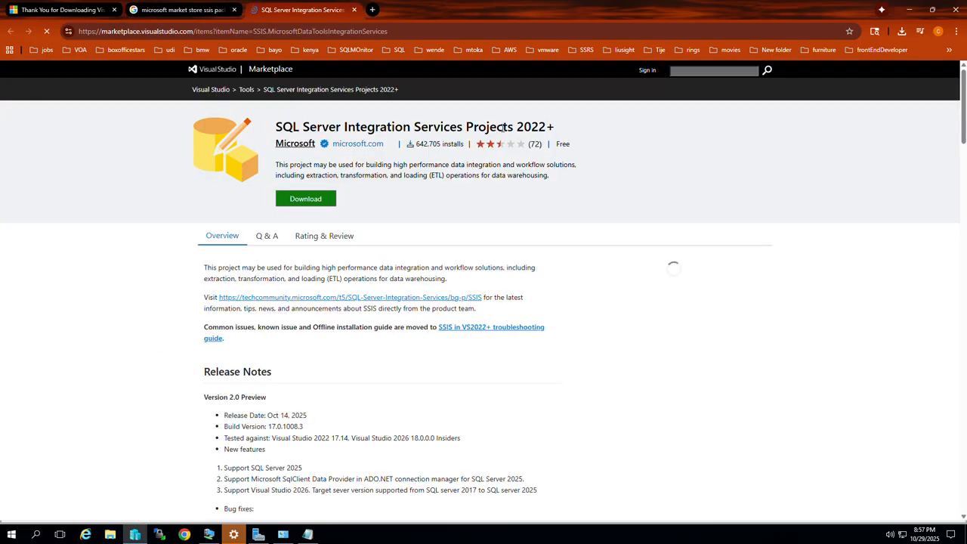
click(320, 198)
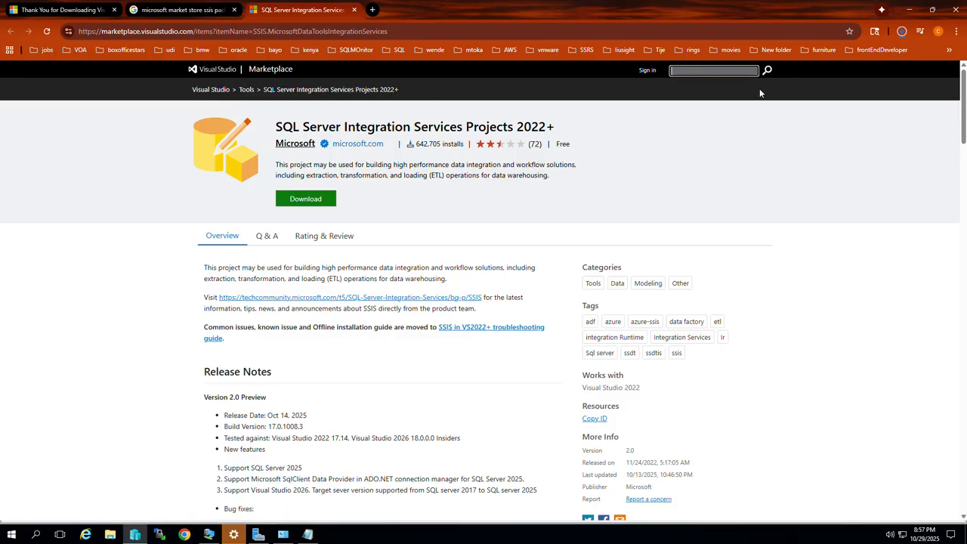
- Search the Marketplace's Visual Studio Tools extensions for "ssrs" and look through the results
click(246, 90)
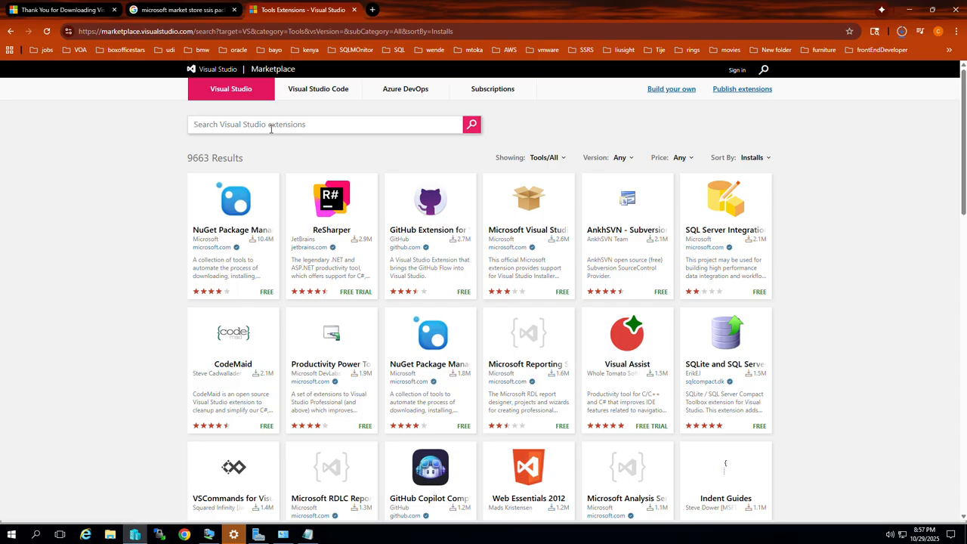
text(repro)
key(BackSpace)
key(BackSpace)
text(ssrs)
key(Return)
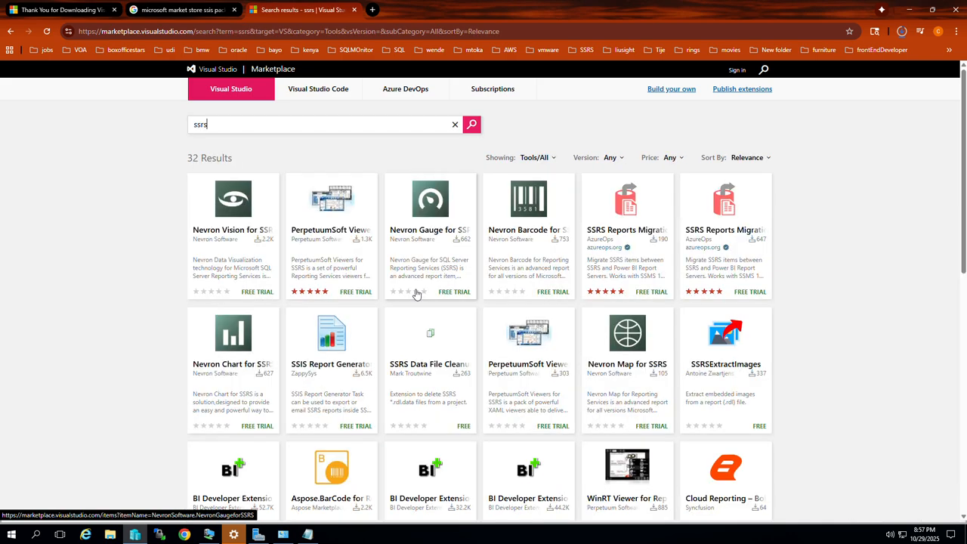
scroll(439, 302, down, 1)
scroll(497, 300, down, 2)
scroll(497, 300, down, 5)
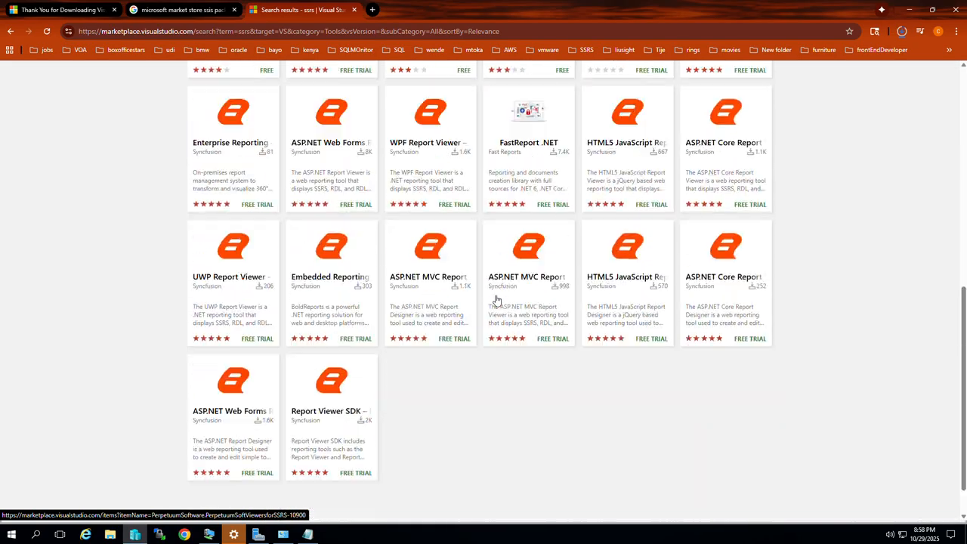
scroll(497, 301, up, 6)
scroll(497, 300, up, 2)
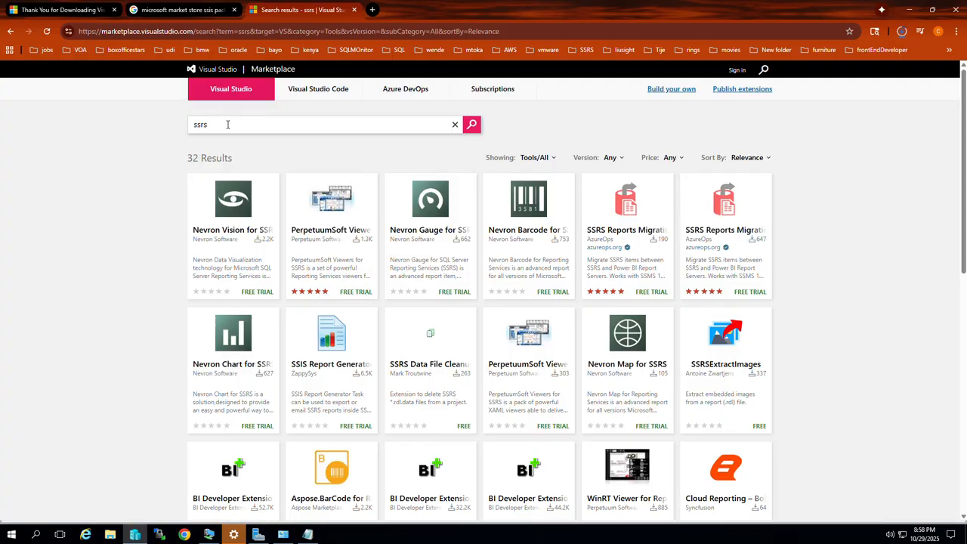
- Search the Marketplace for "report services" and download the Microsoft Reporting Services Projects extension
drag(227, 124, 152, 134)
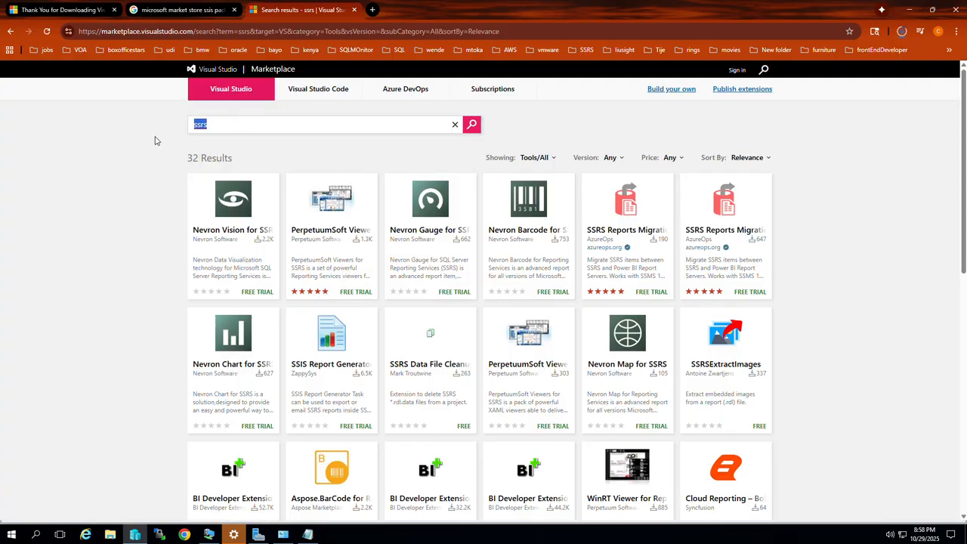
text(report service)
key(Return)
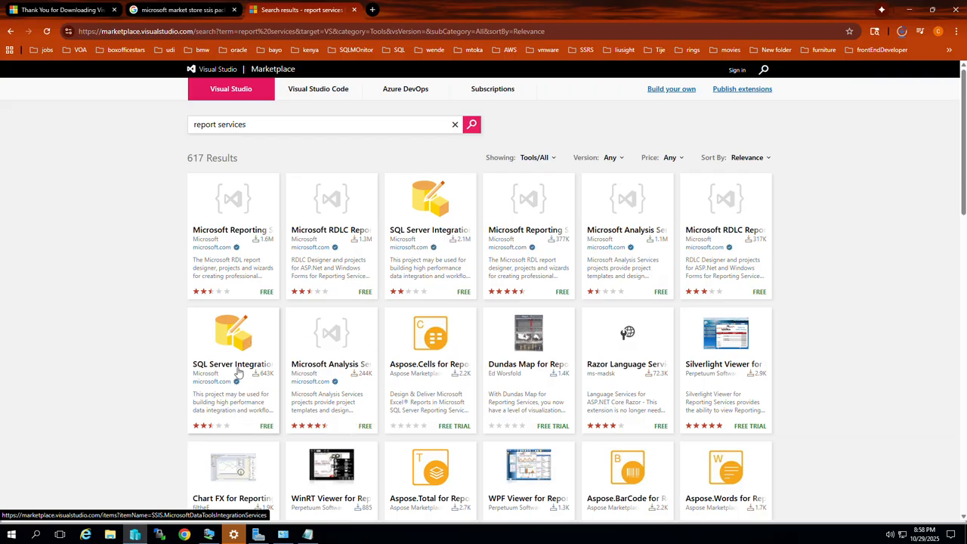
click(217, 244)
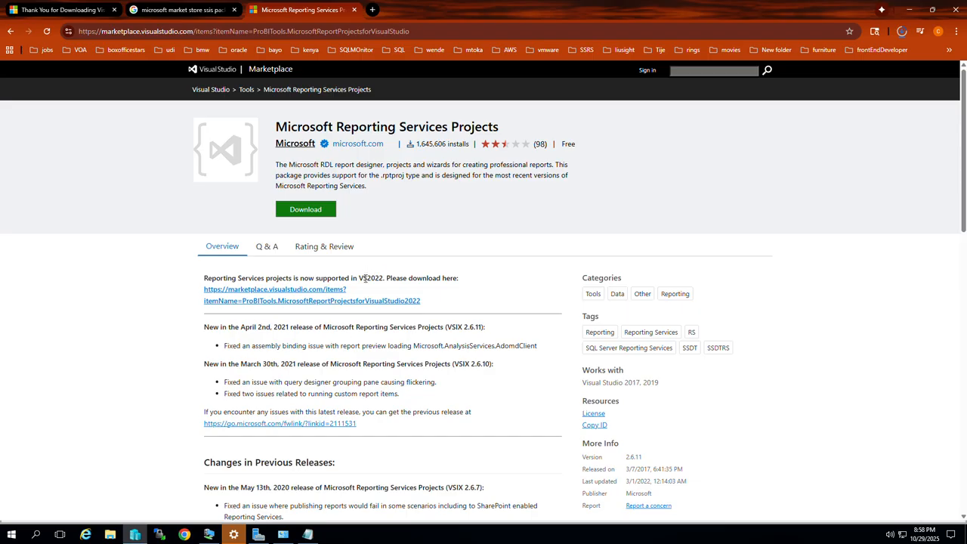
click(306, 210)
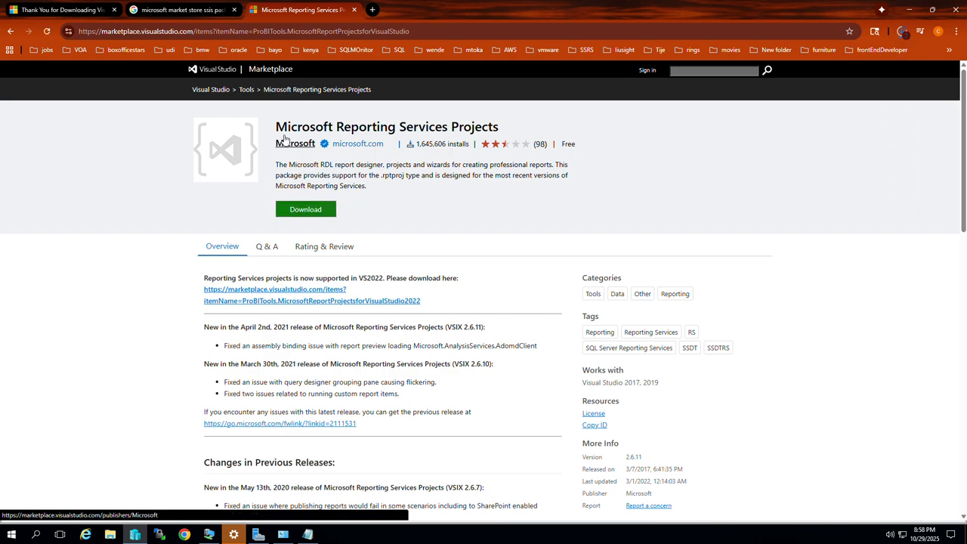
- Return to the Marketplace results, search for "analysis services" and download the Microsoft Analysis Services Projects extension
click(10, 31)
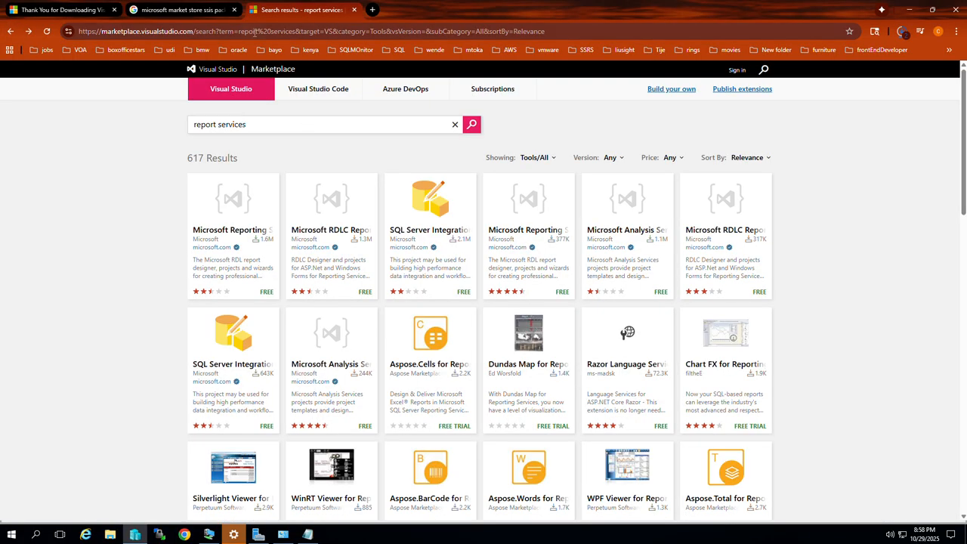
double_click(216, 127)
key(BackSpace)
text(analysis)
key(Return)
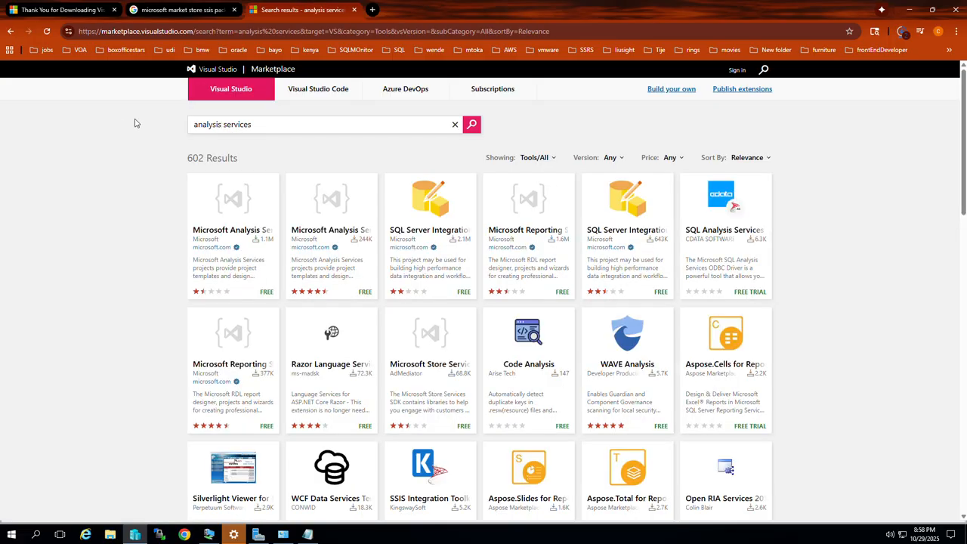
click(254, 202)
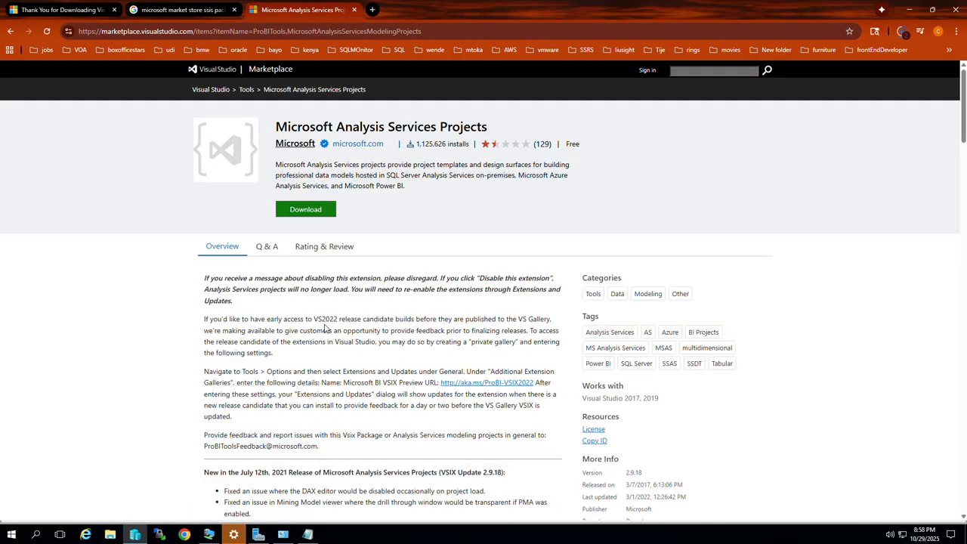
click(306, 210)
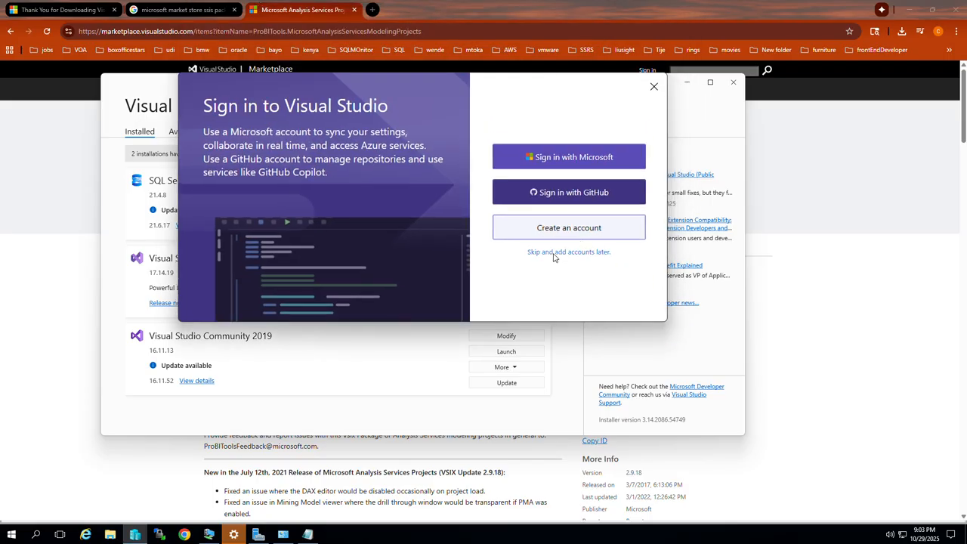
- Skip the account sign-in and start Visual Studio 2022 with General development settings and the Dark color theme
click(556, 253)
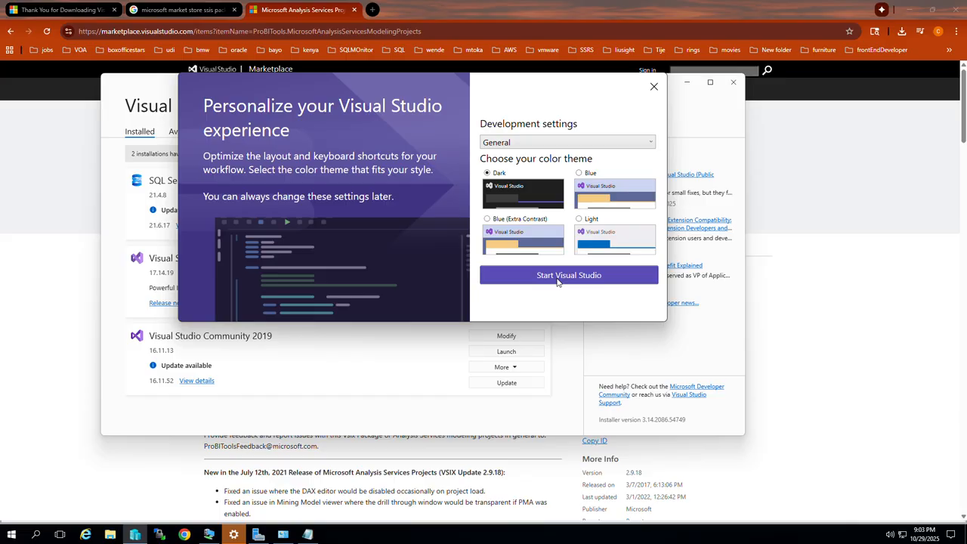
click(556, 278)
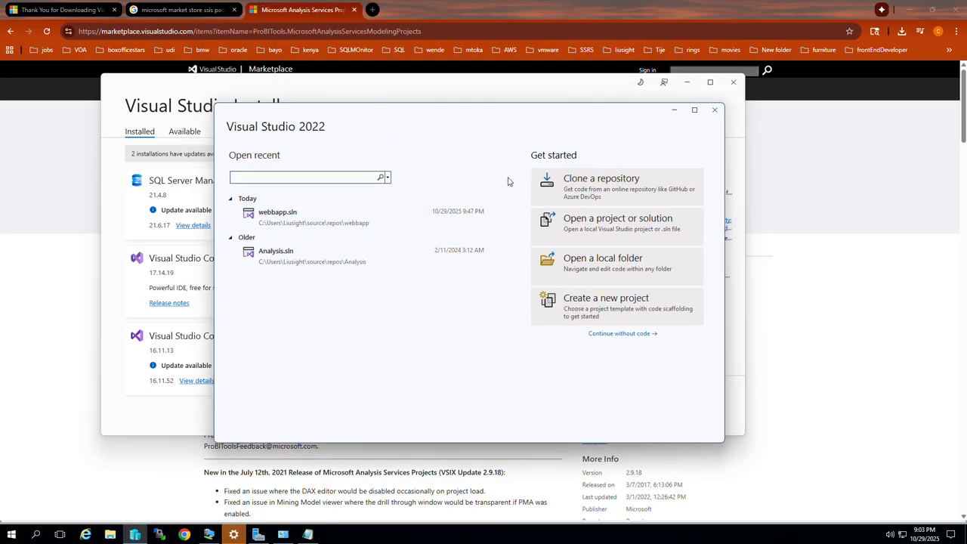
- Start creating a new project and examine the full list of available project templates
click(662, 316)
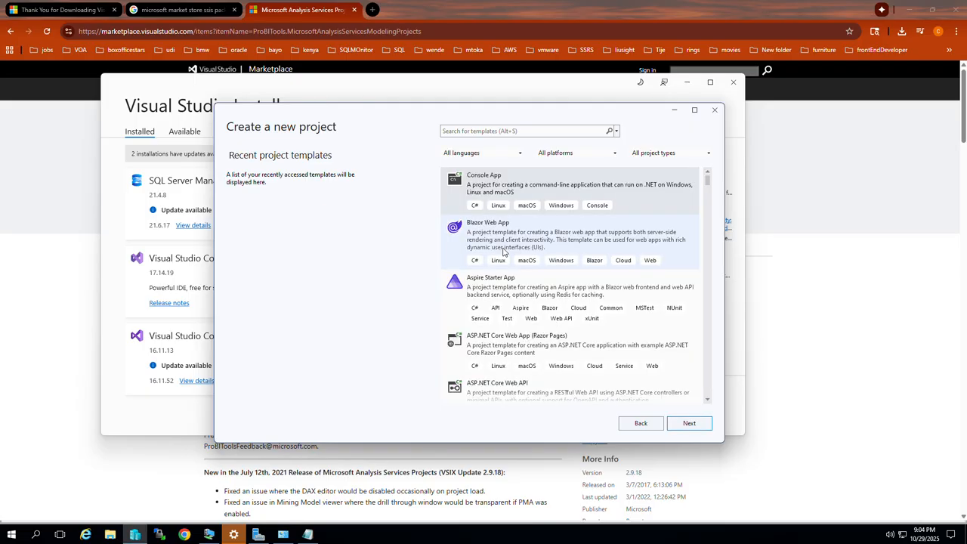
scroll(513, 219, down, 5)
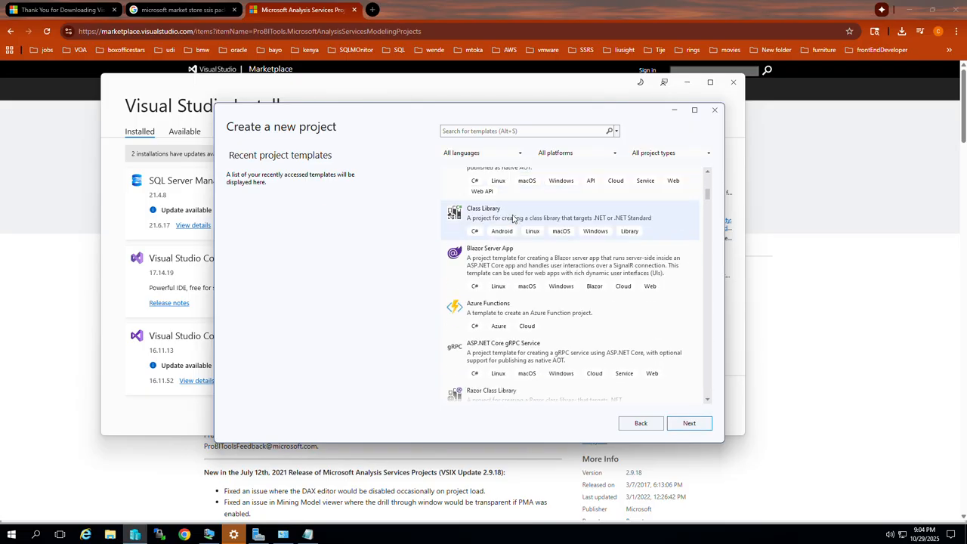
scroll(513, 219, down, 8)
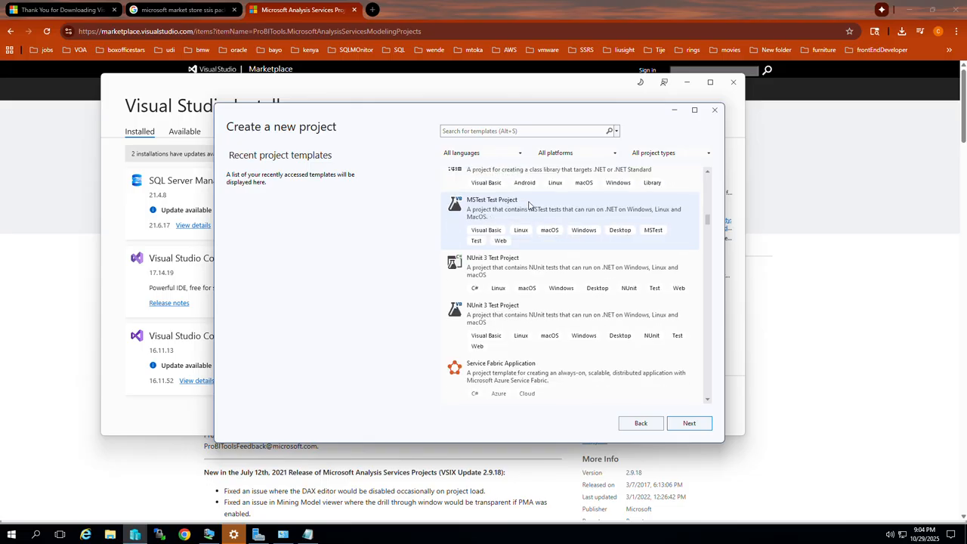
scroll(529, 204, down, 10)
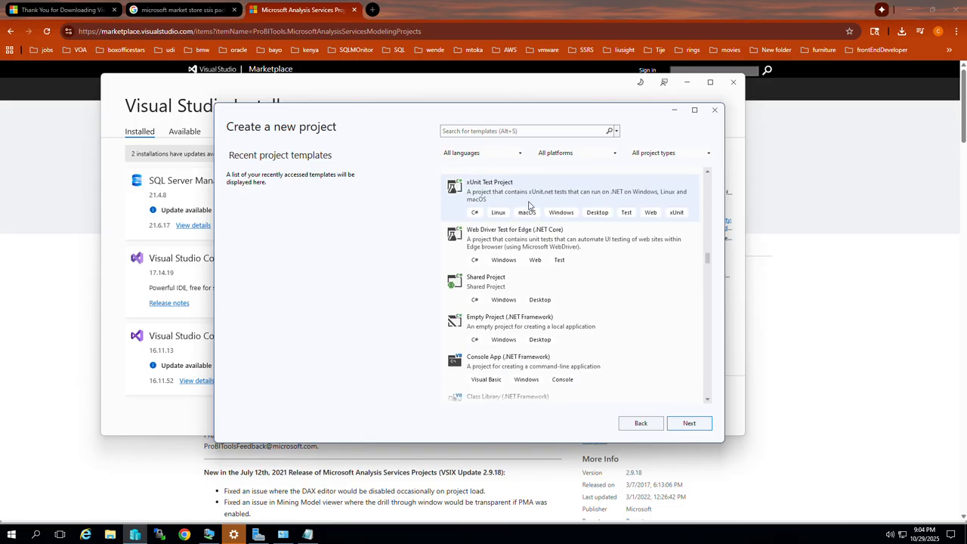
scroll(529, 204, down, 10)
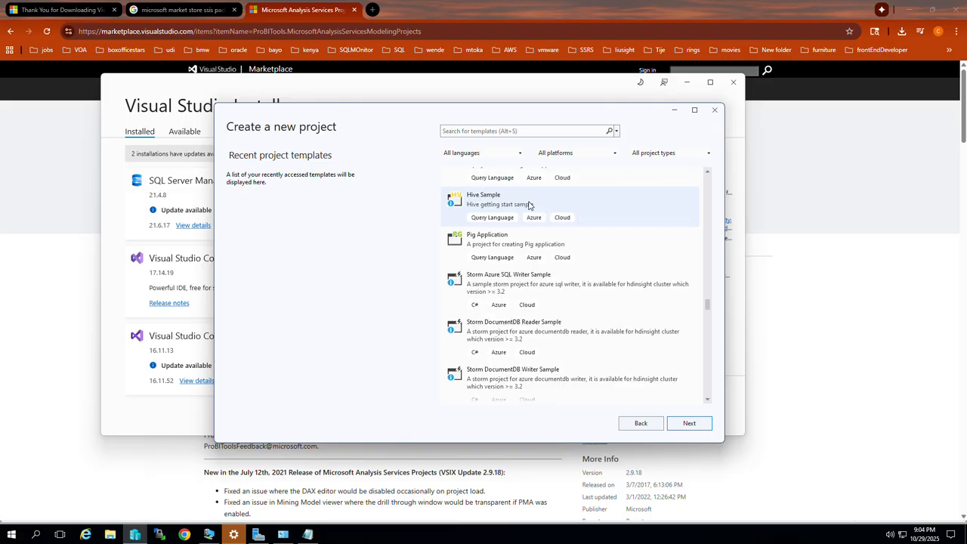
scroll(529, 204, down, 10)
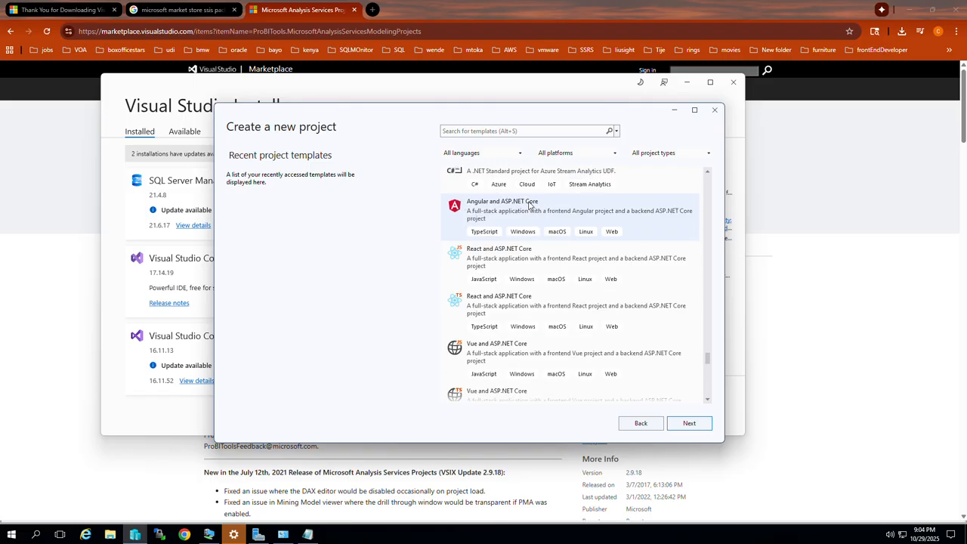
scroll(529, 206, down, 10)
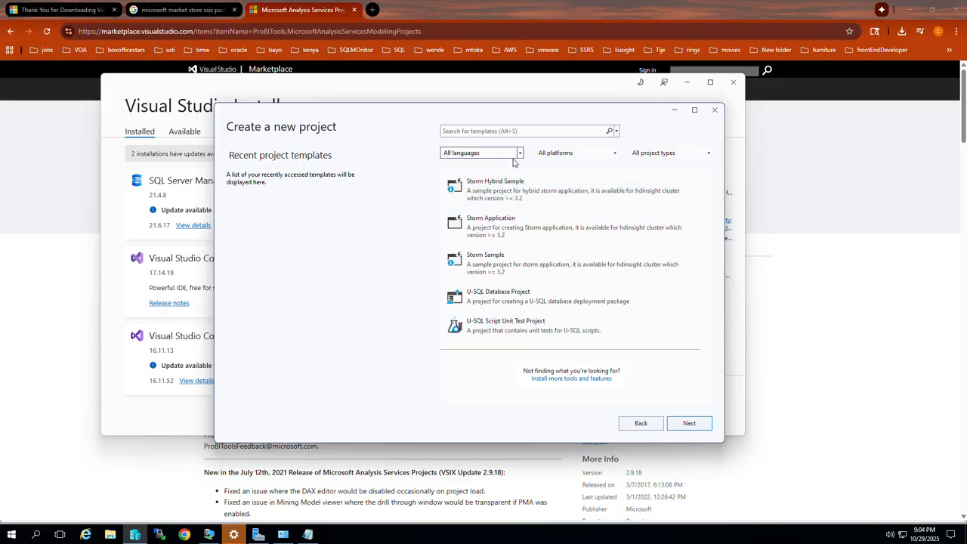
- Leave the template list and run the downloaded Microsoft.DataTools.IntegrationServices installer as administrator from its download folder
click(641, 423)
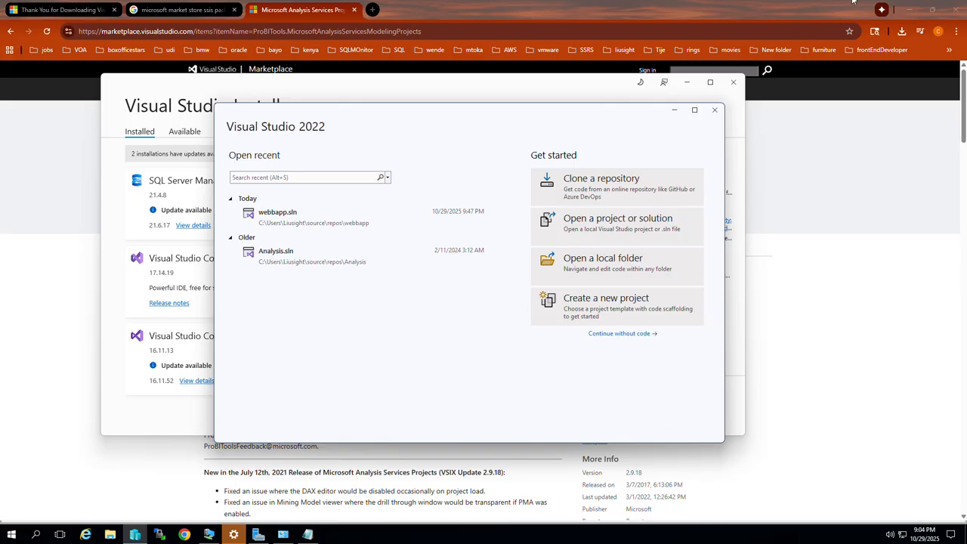
click(904, 34)
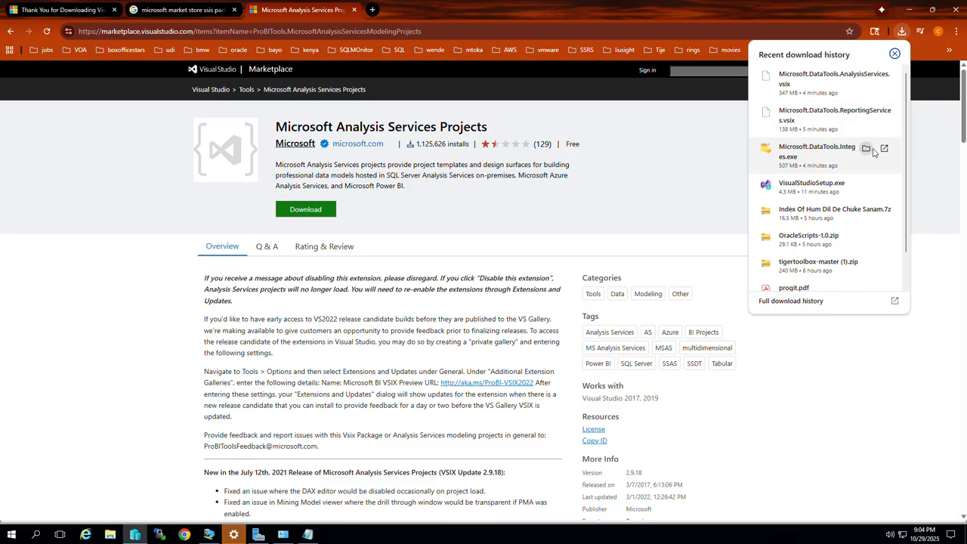
click(867, 149)
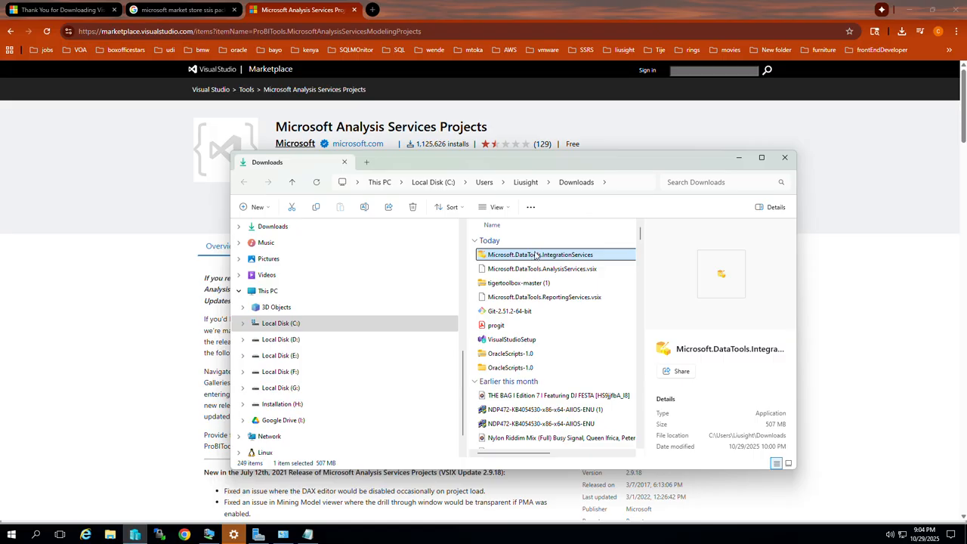
right_click(536, 256)
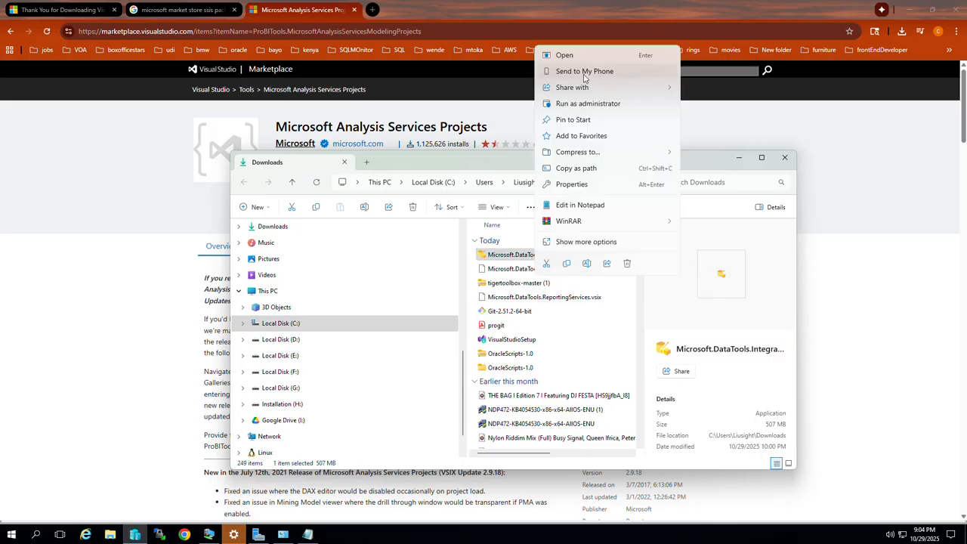
click(583, 110)
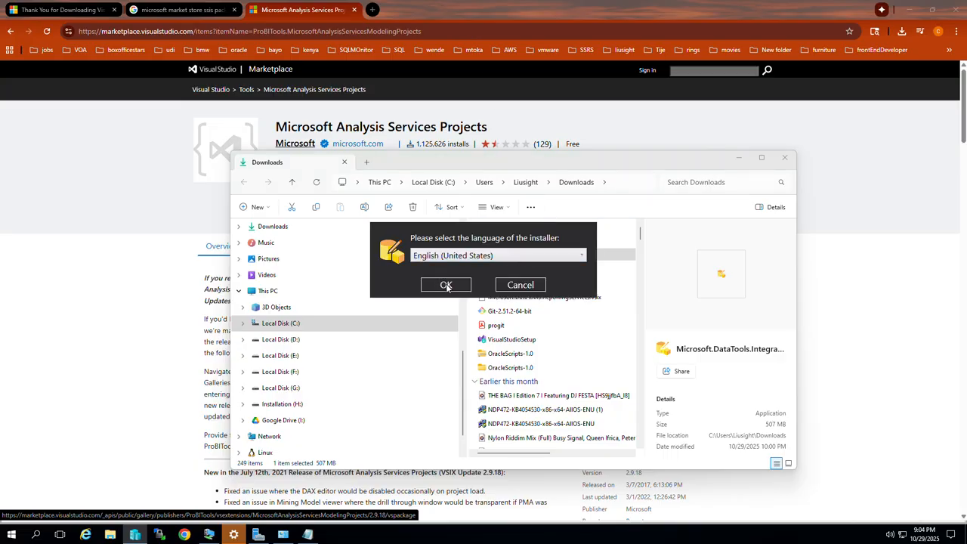
- Accept English (United States) as the setup language and try to install Integration Services Projects into Visual Studio Community 2022
click(446, 285)
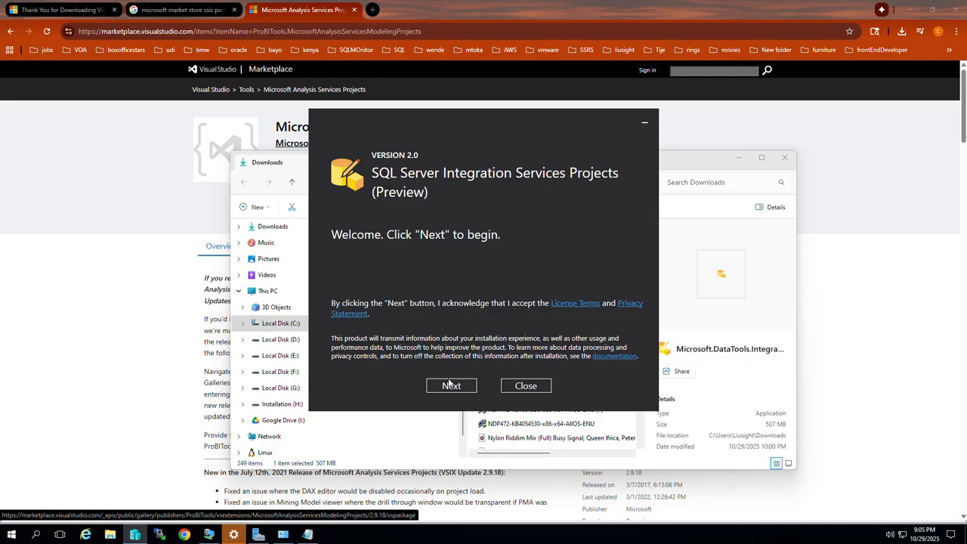
click(453, 387)
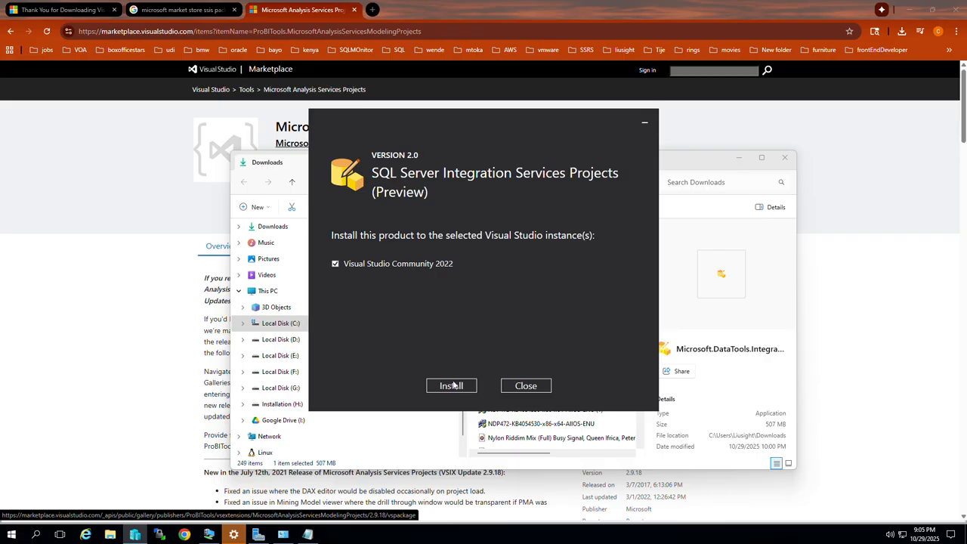
click(453, 386)
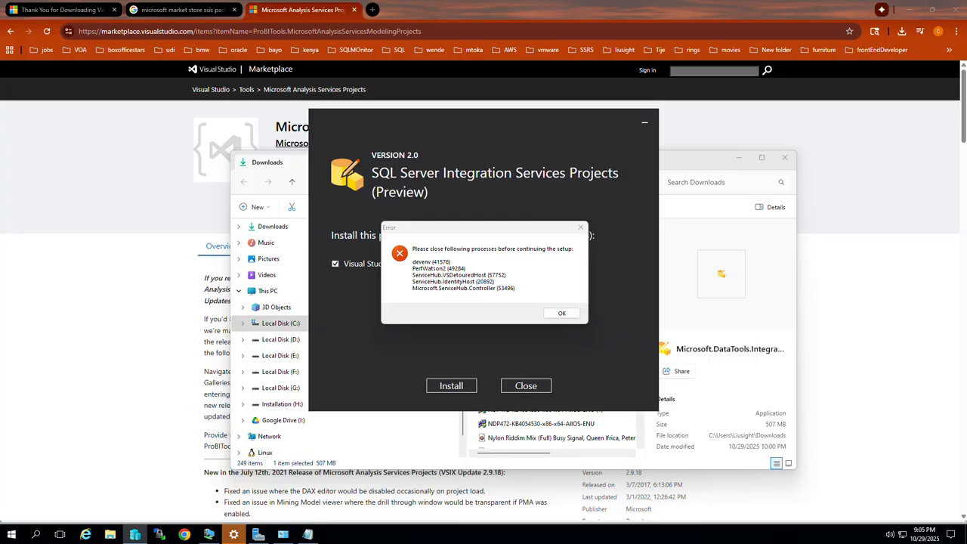
- Close the Visual Studio Installer and the Visual Studio 2022 start window
key(alt+Tab)
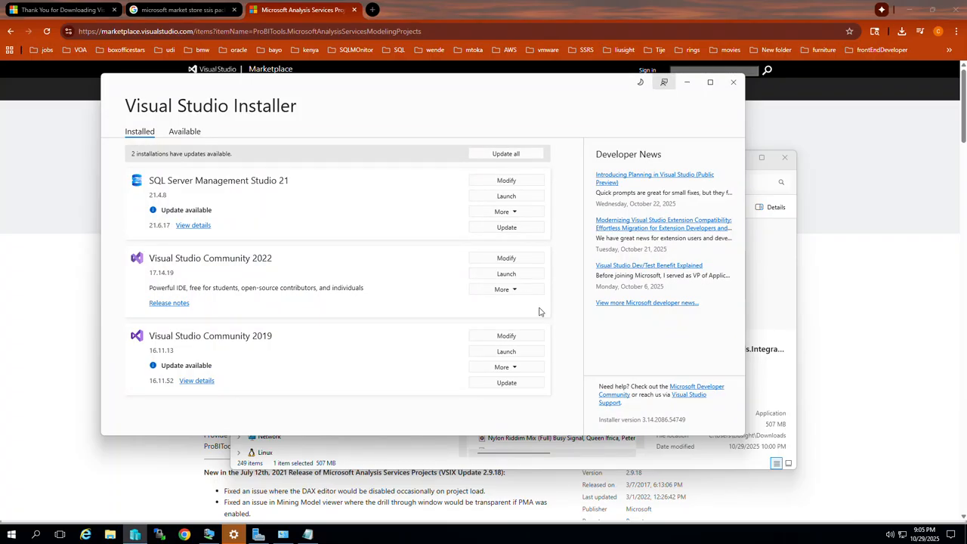
click(738, 87)
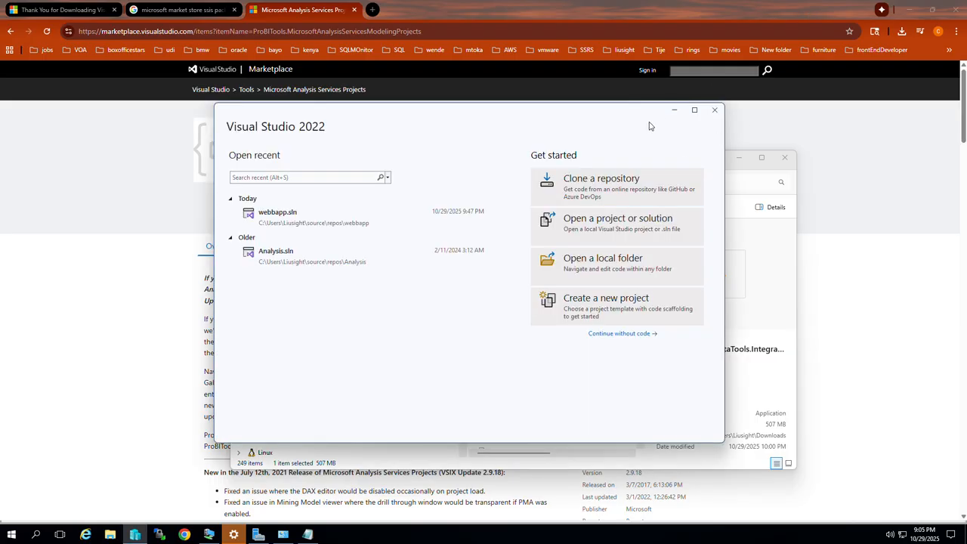
click(714, 110)
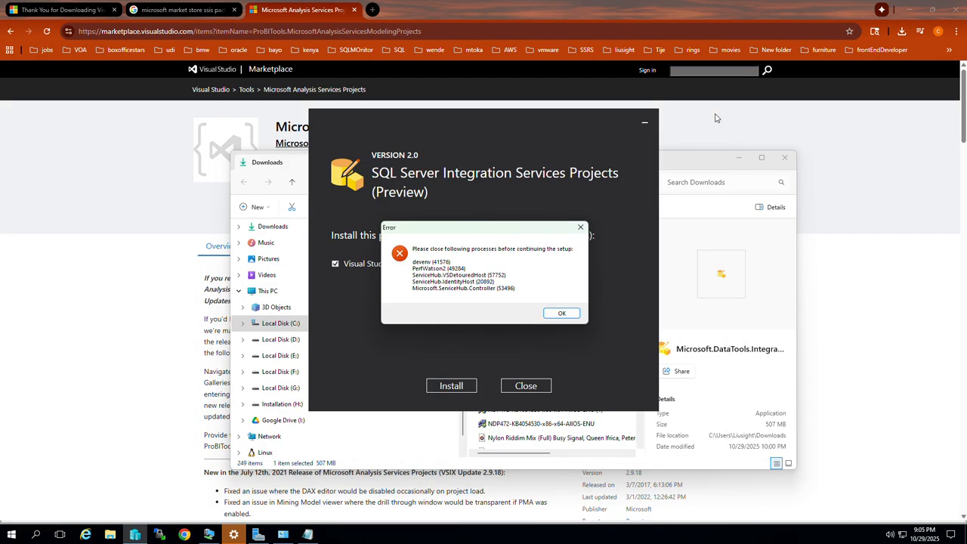
- Retry the SQL Server Integration Services Projects installation, let it complete and close the setup
click(562, 314)
click(451, 386)
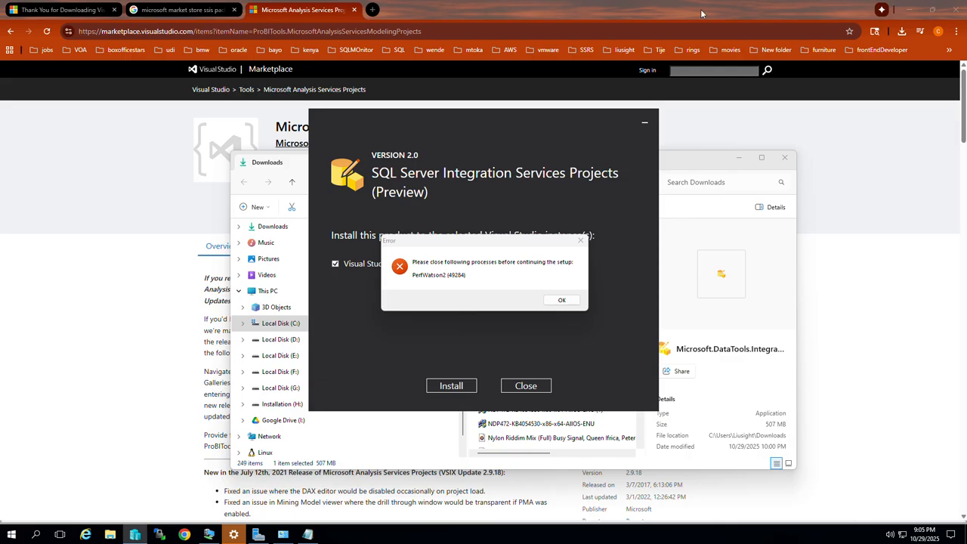
click(573, 300)
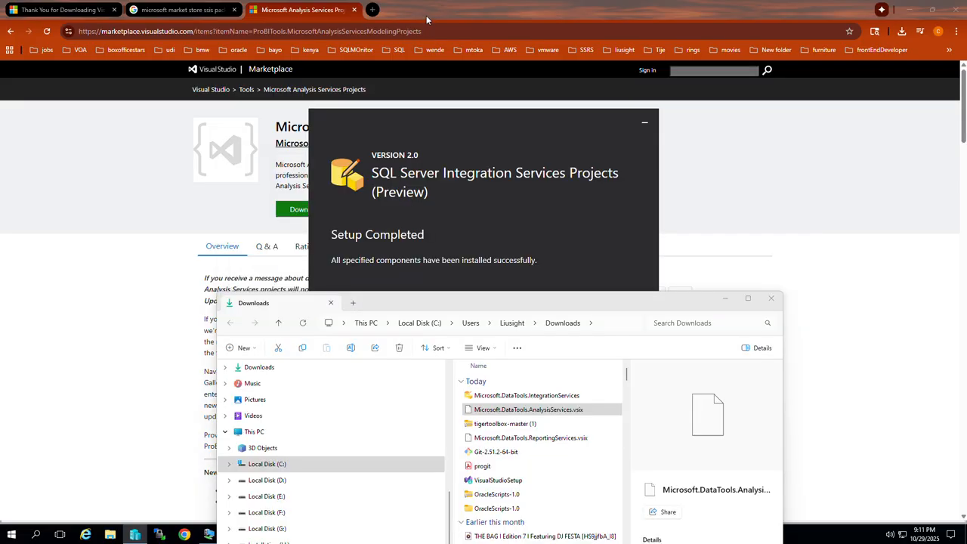
click(469, 129)
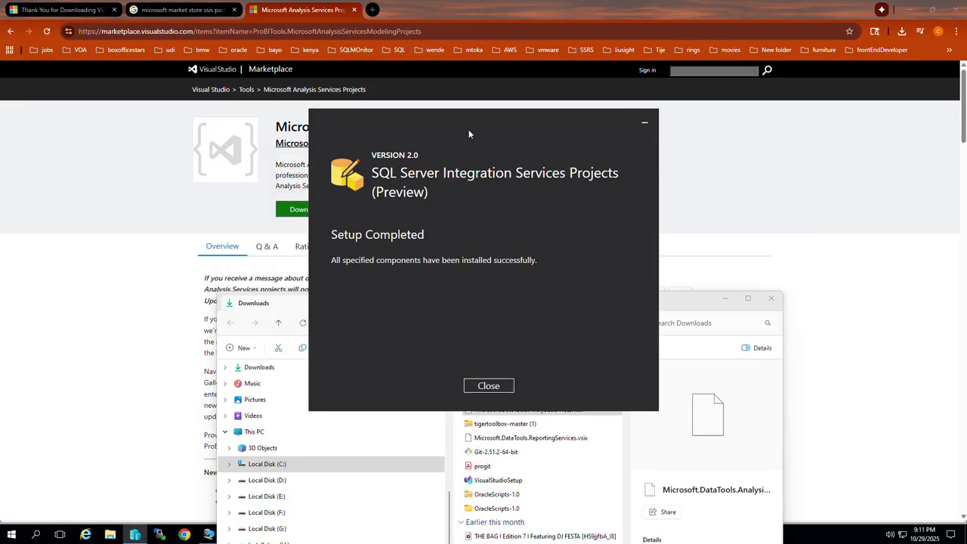
click(481, 387)
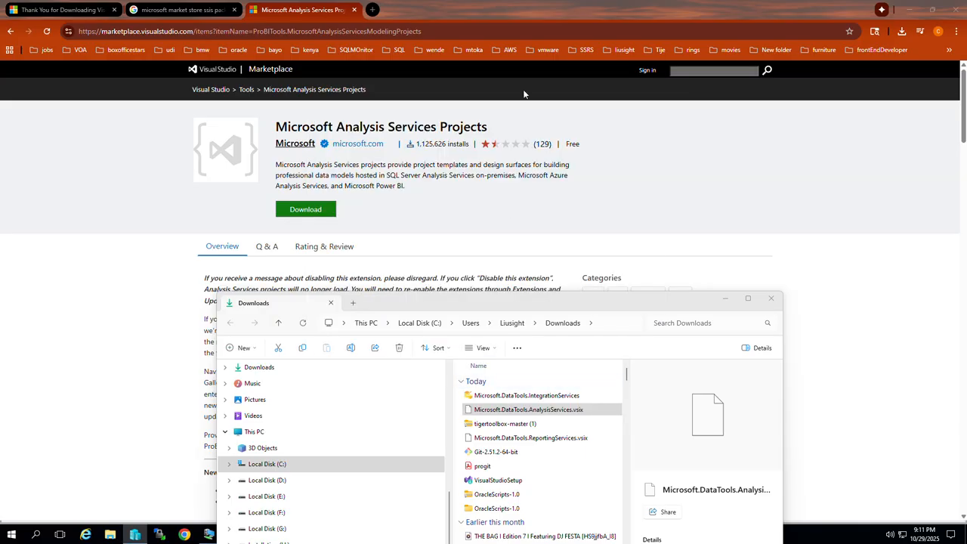
click(542, 413)
click(543, 414)
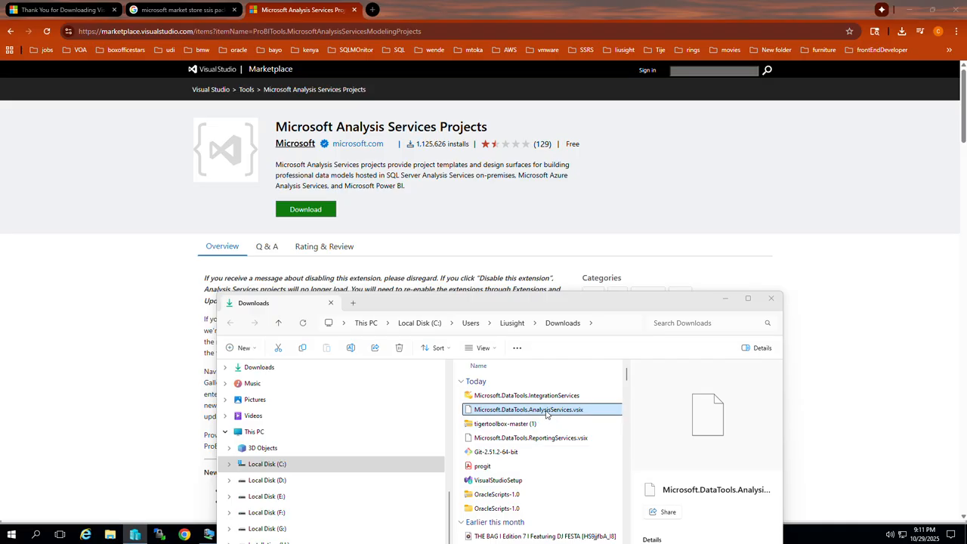
double_click(546, 411)
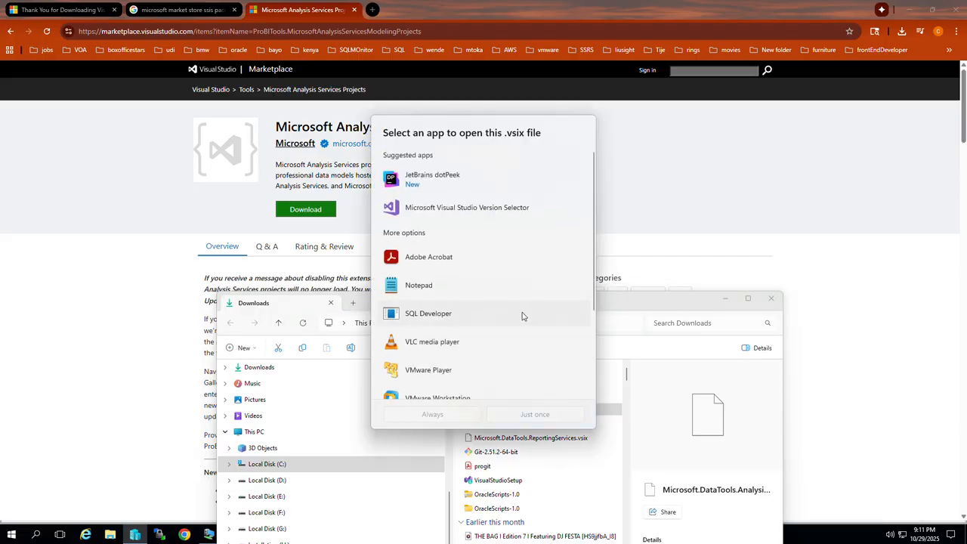
scroll(529, 278, down, 5)
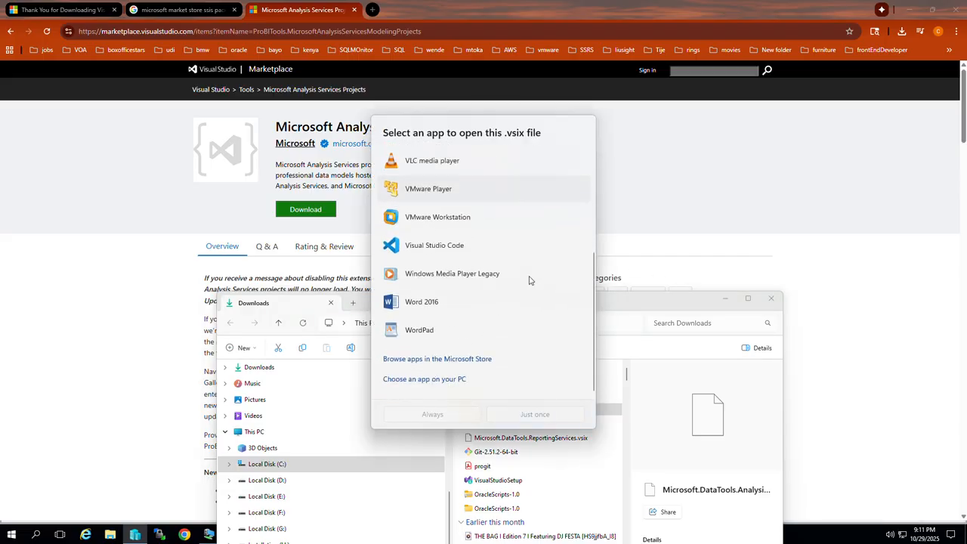
click(639, 307)
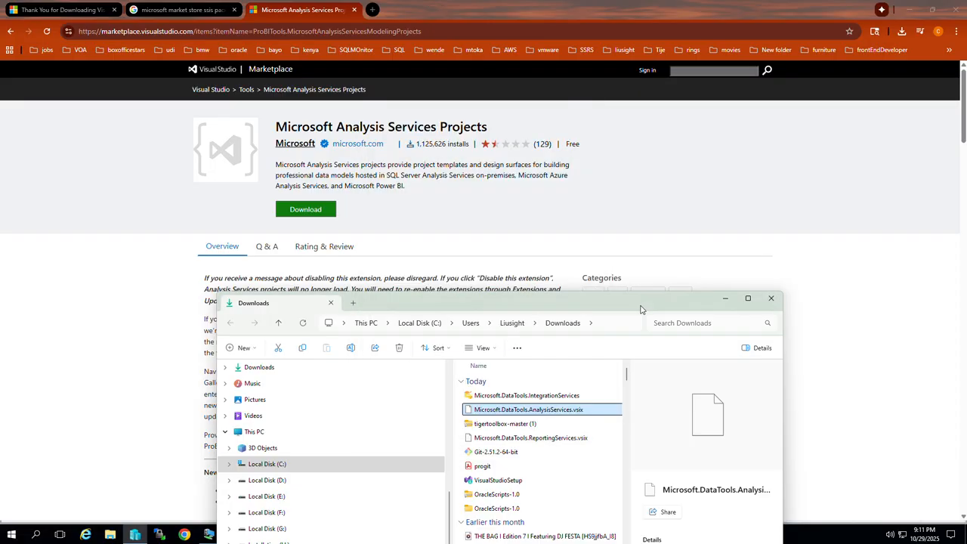
click(902, 31)
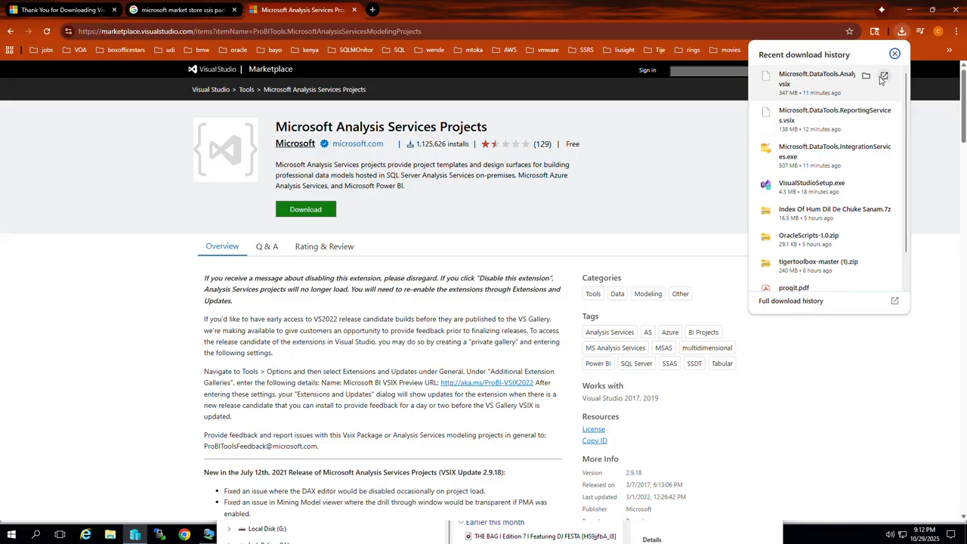
click(885, 79)
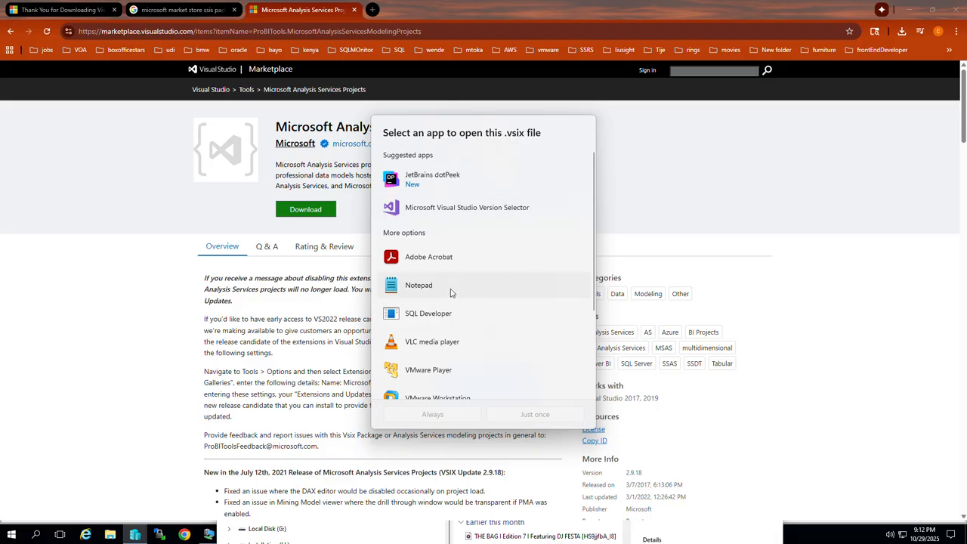
scroll(427, 302, down, 3)
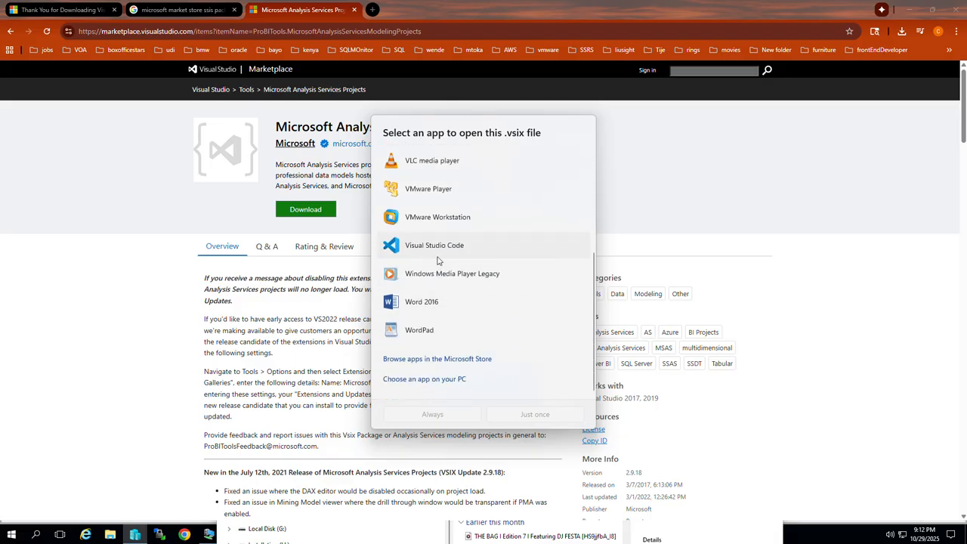
scroll(438, 253, up, 1)
scroll(439, 255, up, 3)
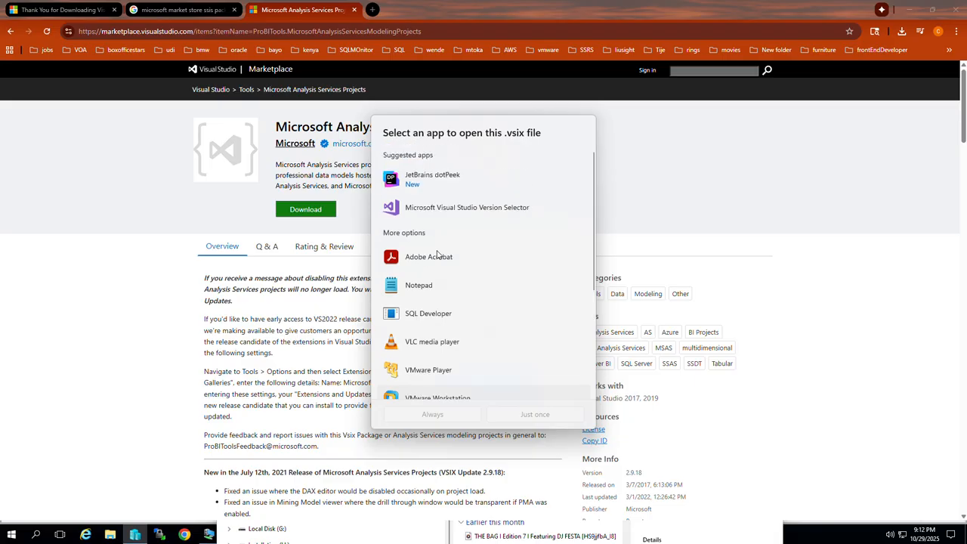
key(Escape)
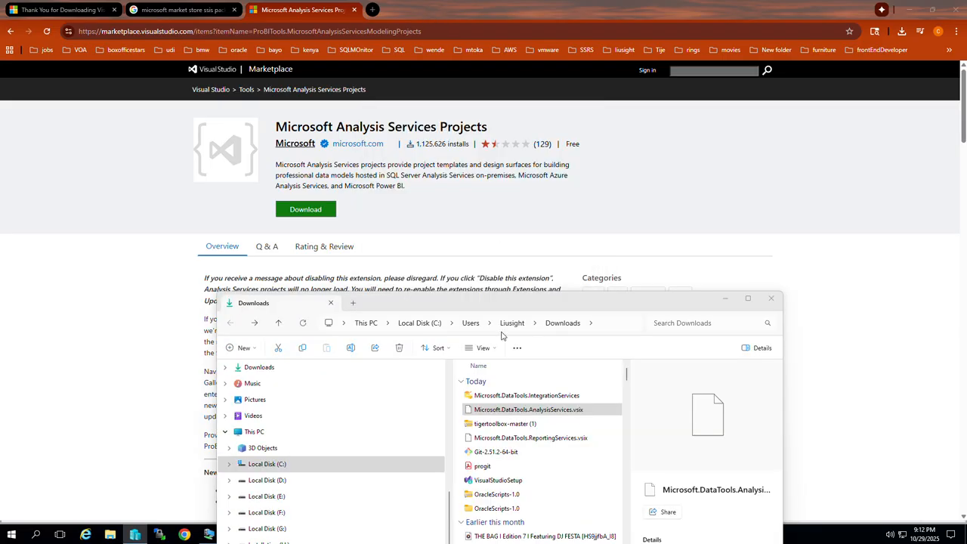
- Open Microsoft.DataTools.AnalysisServices.vsix and select Microsoft Visual Studio Version Selector as the app for the file
double_click(498, 412)
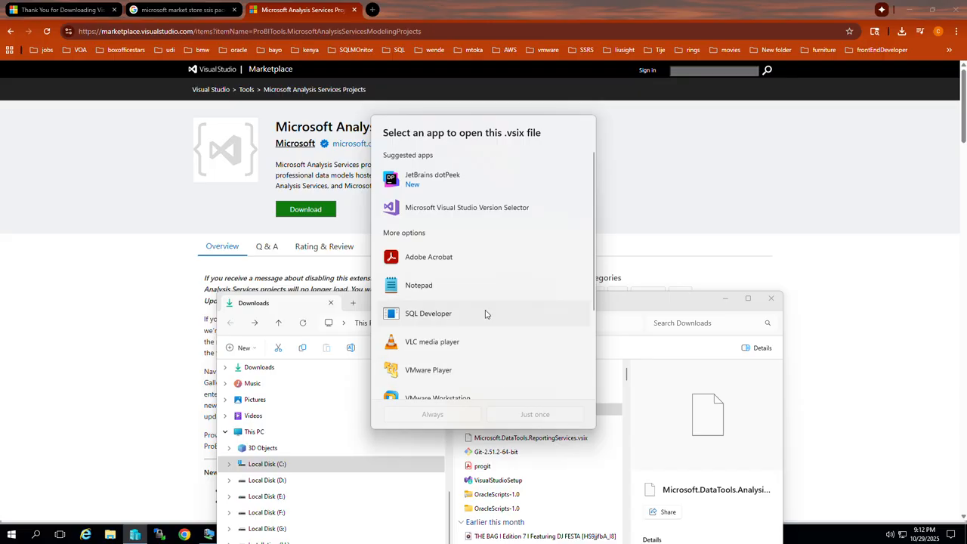
click(445, 211)
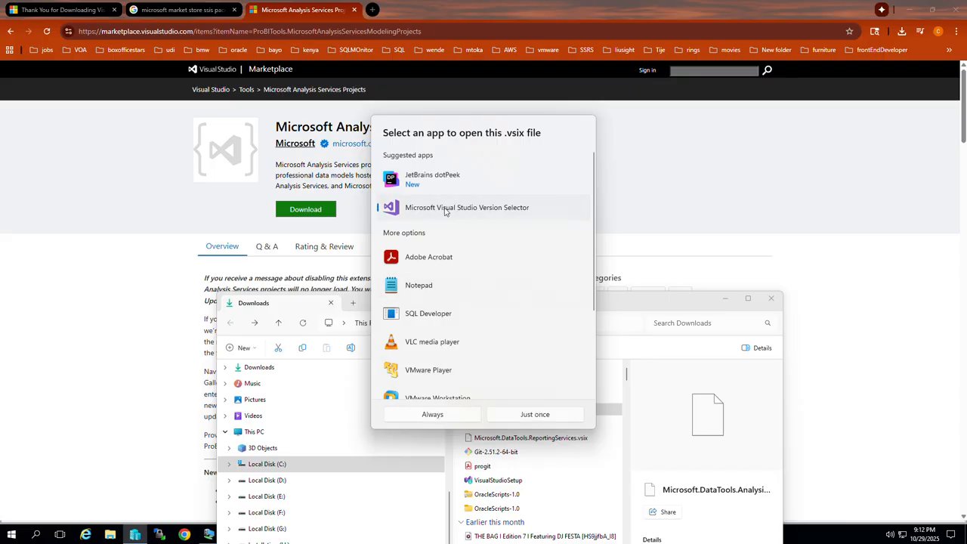
scroll(429, 315, down, 3)
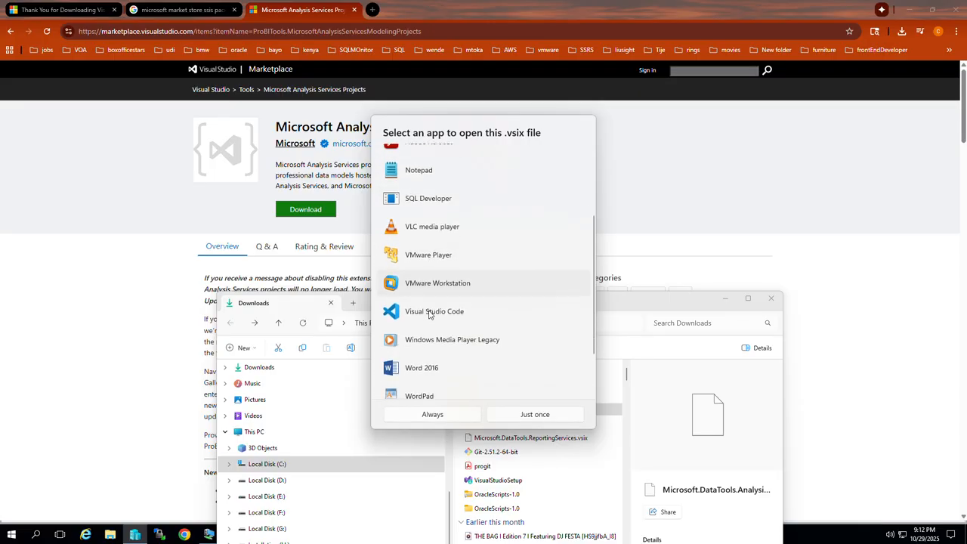
scroll(428, 314, down, 1)
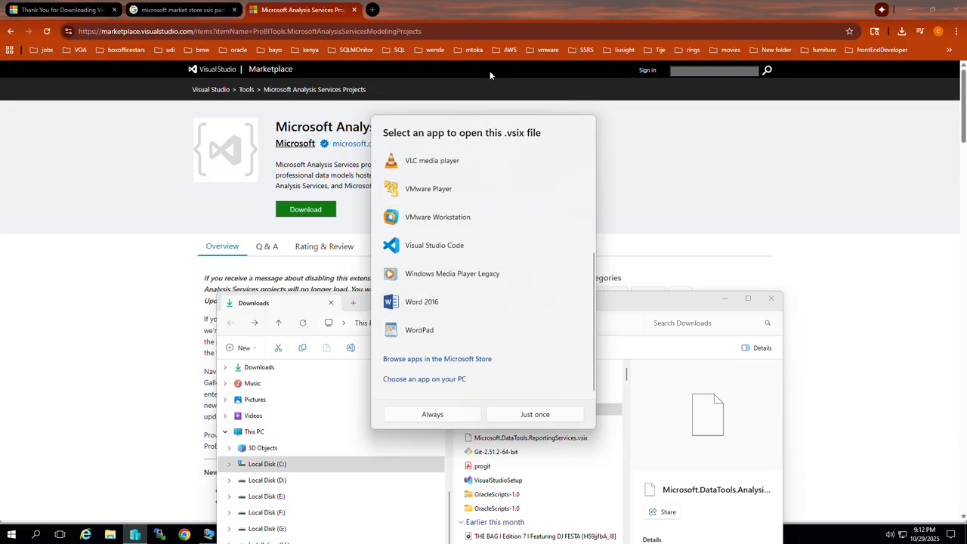
- Review the Microsoft Analysis Services Projects page, including its overview and the supported Visual Studio versions
click(422, 19)
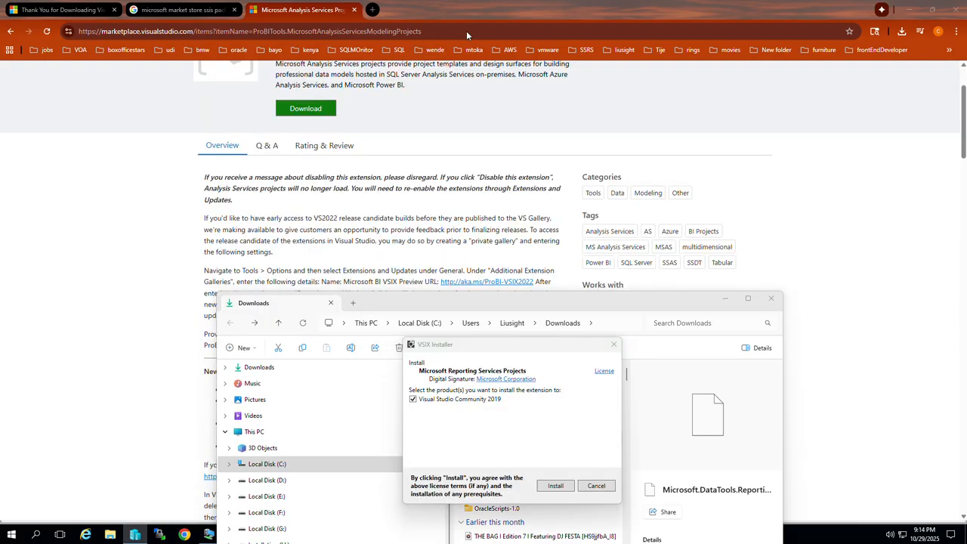
scroll(445, 188, up, 2)
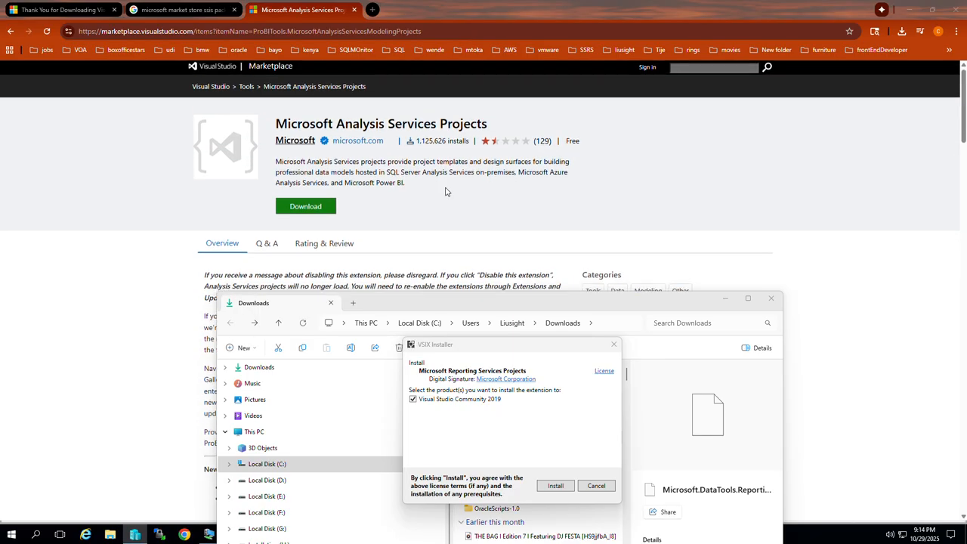
scroll(446, 189, down, 2)
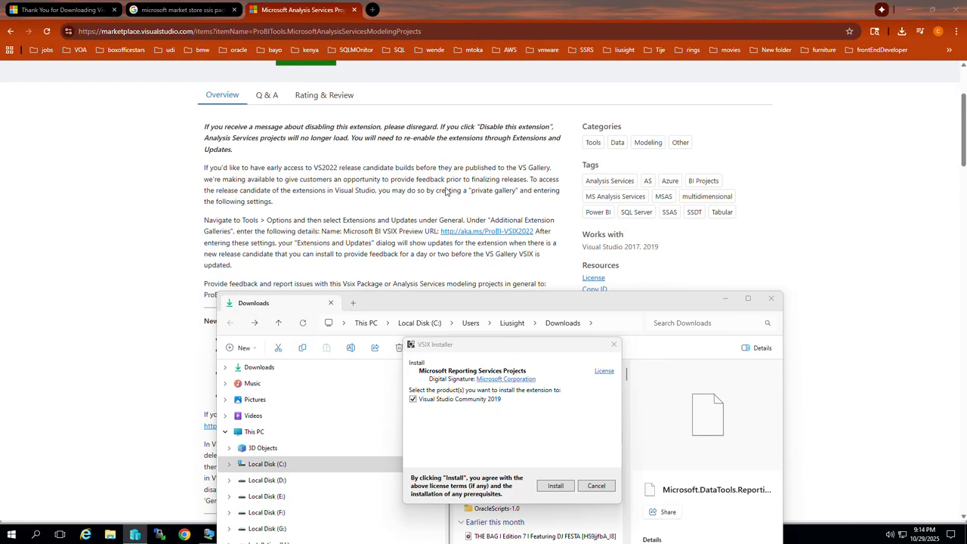
click(360, 195)
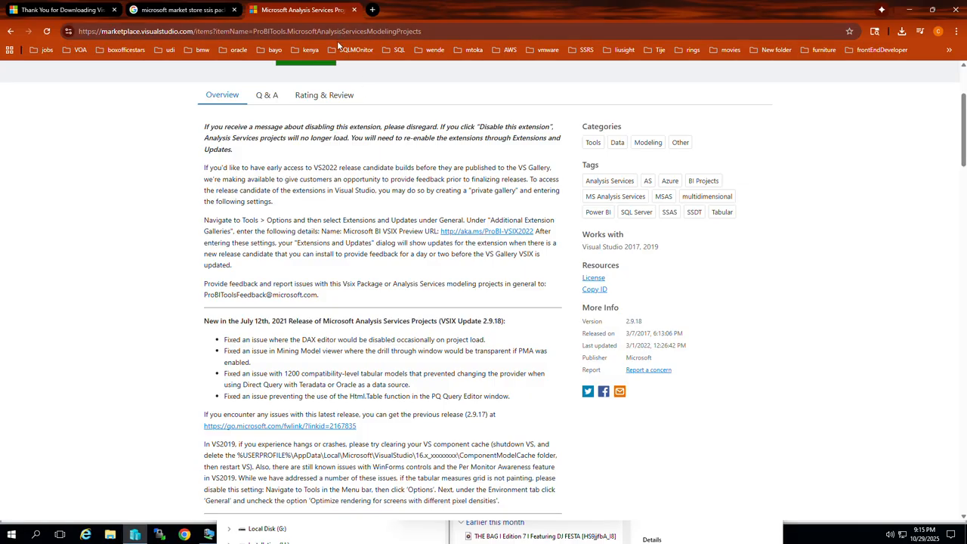
scroll(425, 142, up, 1)
scroll(425, 142, up, 2)
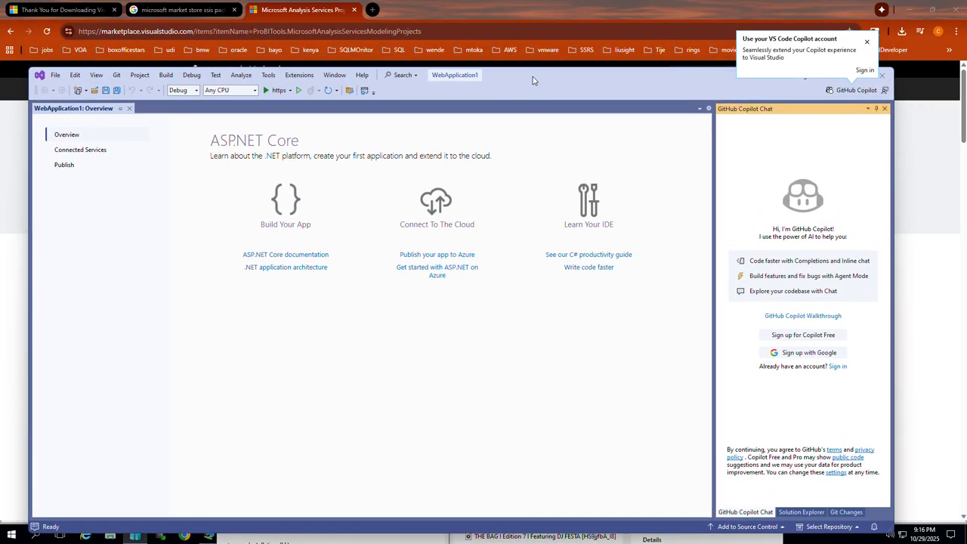
- Dismiss the Copilot account prompt and open the Extension Manager in the maximized Visual Studio window
click(867, 50)
click(861, 84)
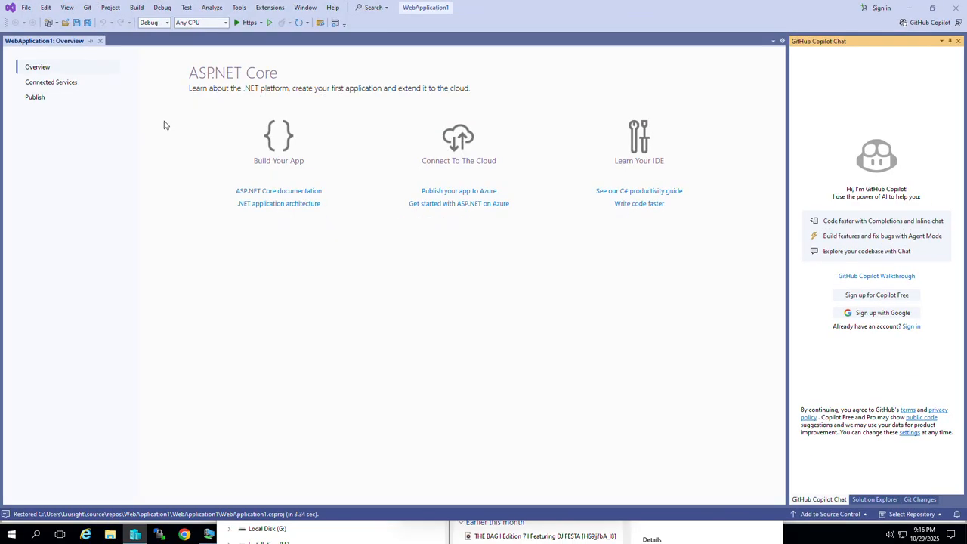
click(241, 8)
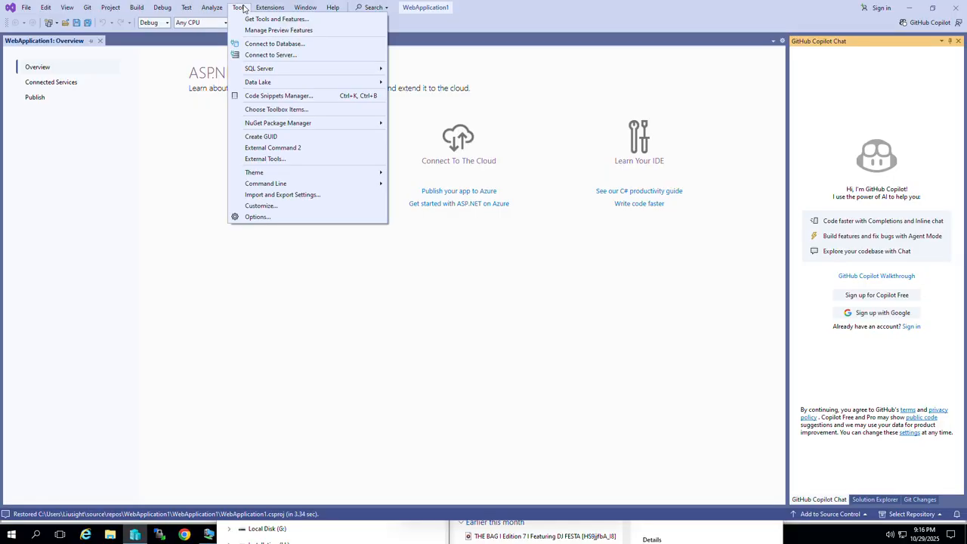
mouse_move(270, 8)
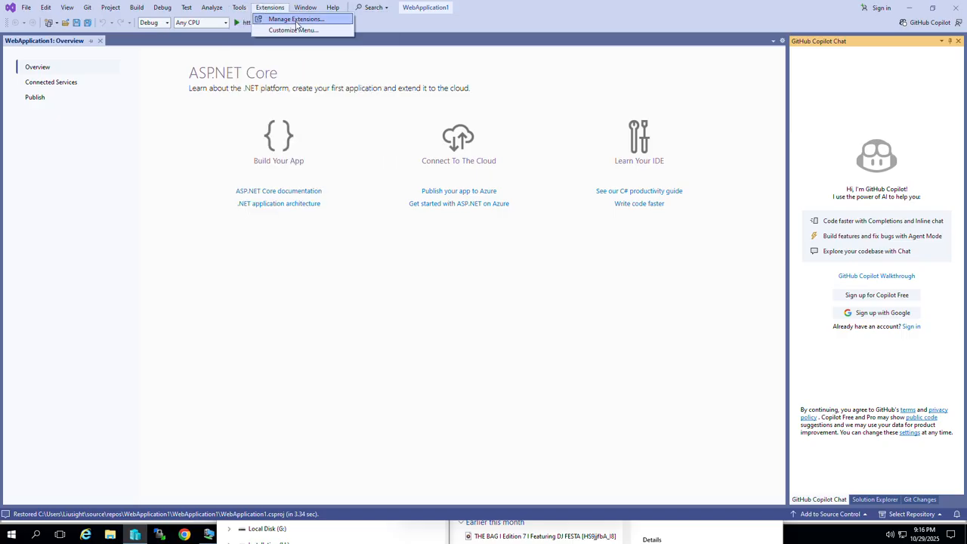
click(297, 19)
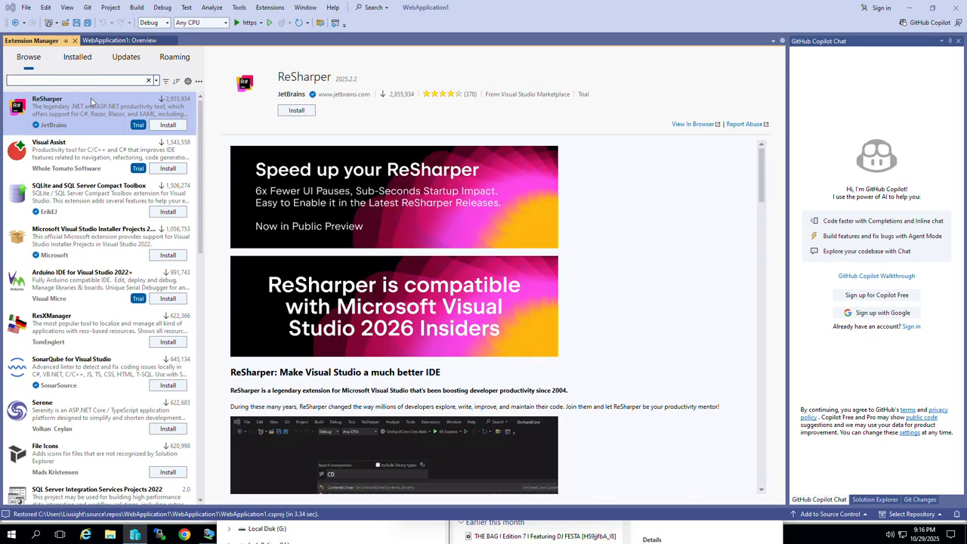
- Search the extensions for "analys", start installing Microsoft Analysis Services Projects 2022+ and check its download in the browser
text(ana)
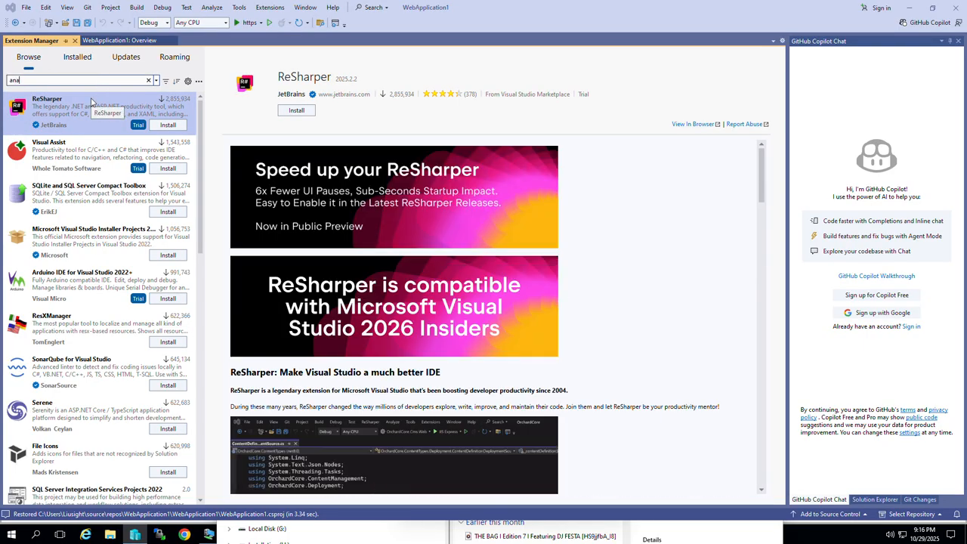
text(lys)
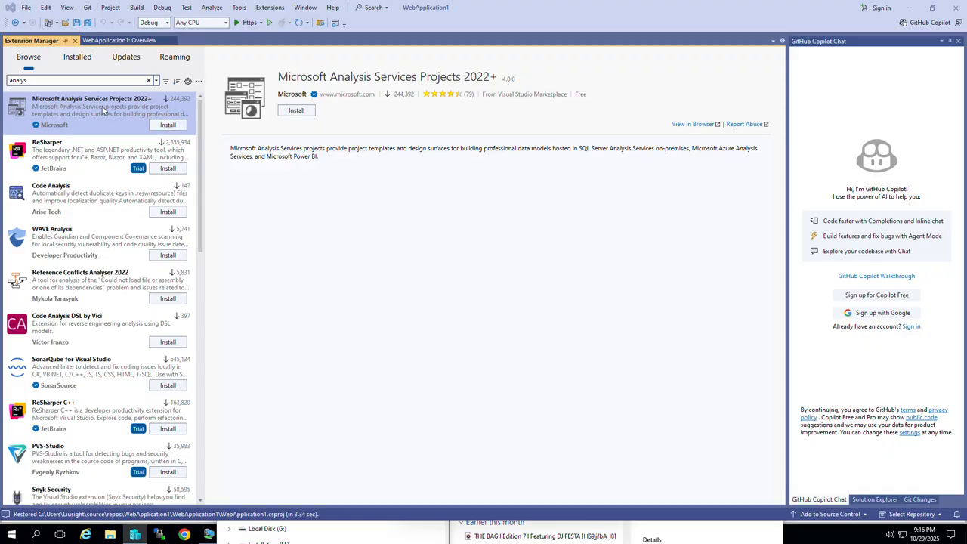
click(167, 126)
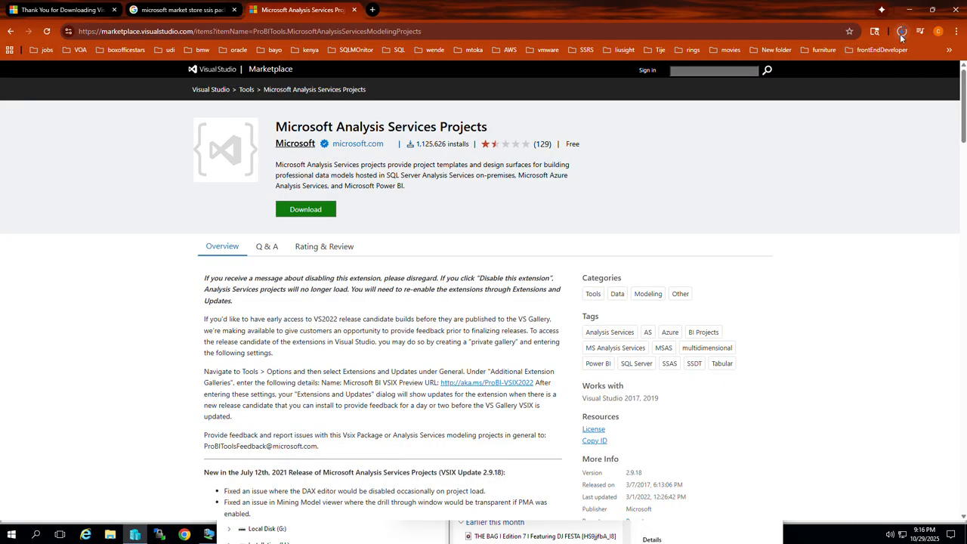
click(901, 34)
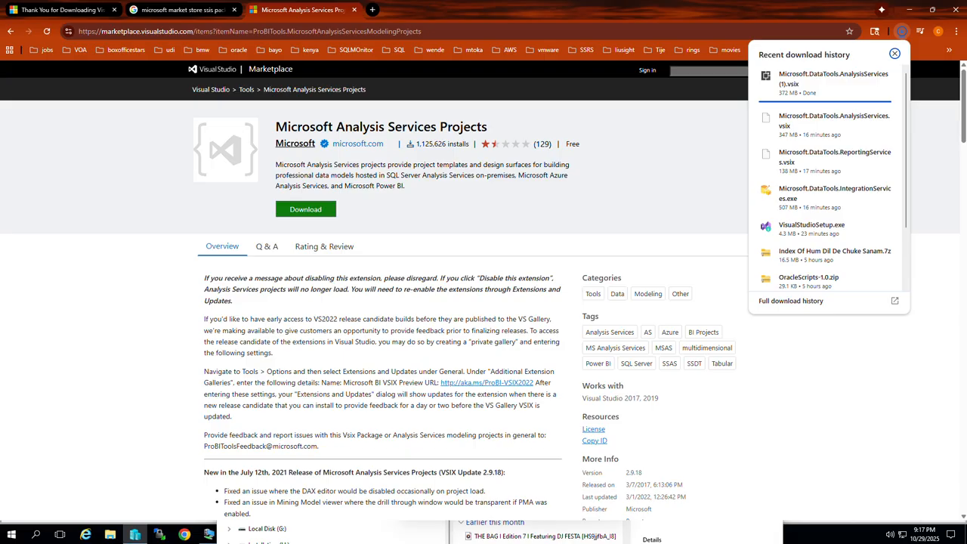
- Back in Visual Studio, search the extensions for "report ser" and download Microsoft Reporting Services Projects 2022+
key(alt+Tab)
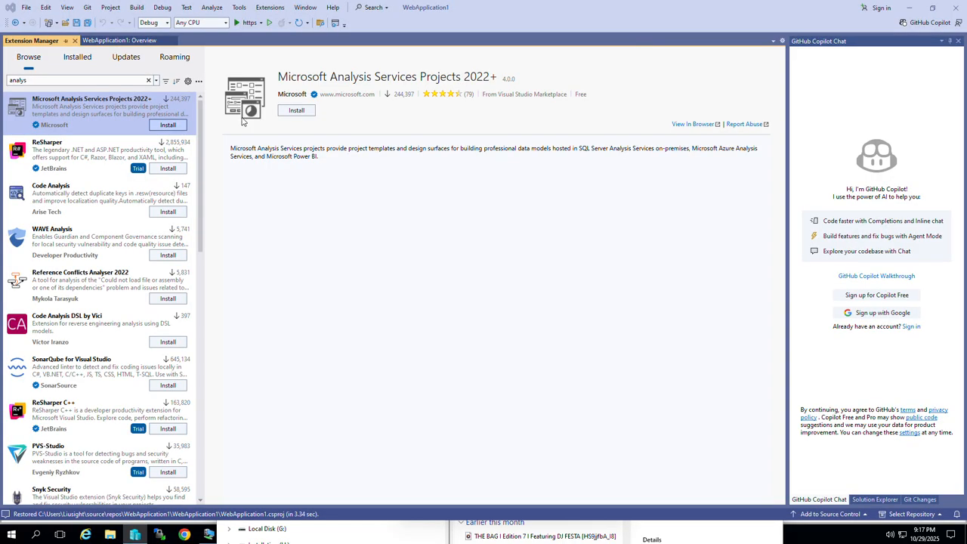
drag(47, 80, 4, 84)
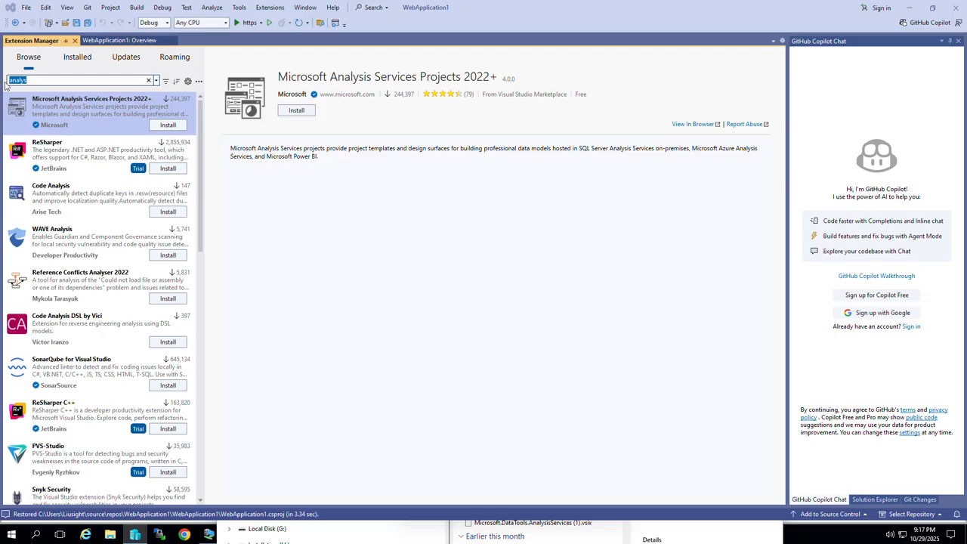
text(report)
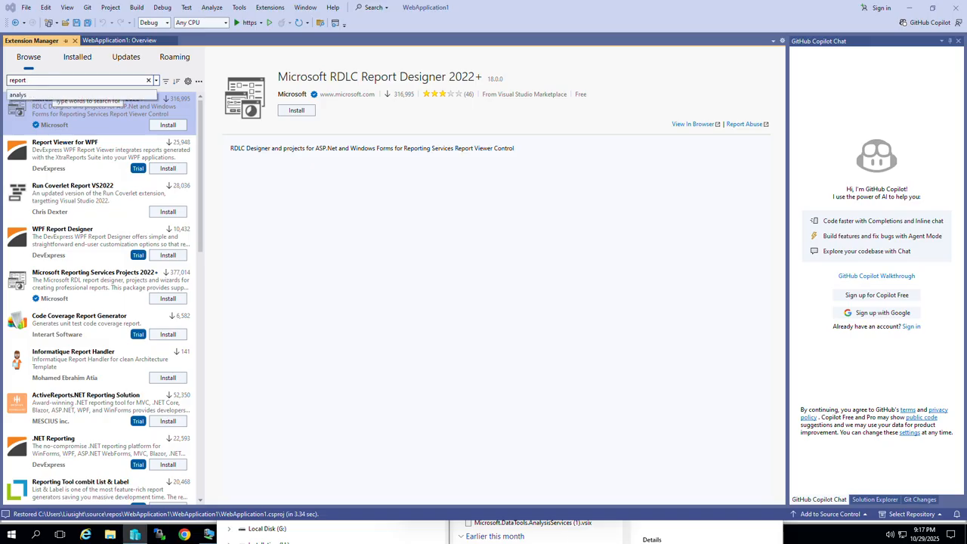
text(ser)
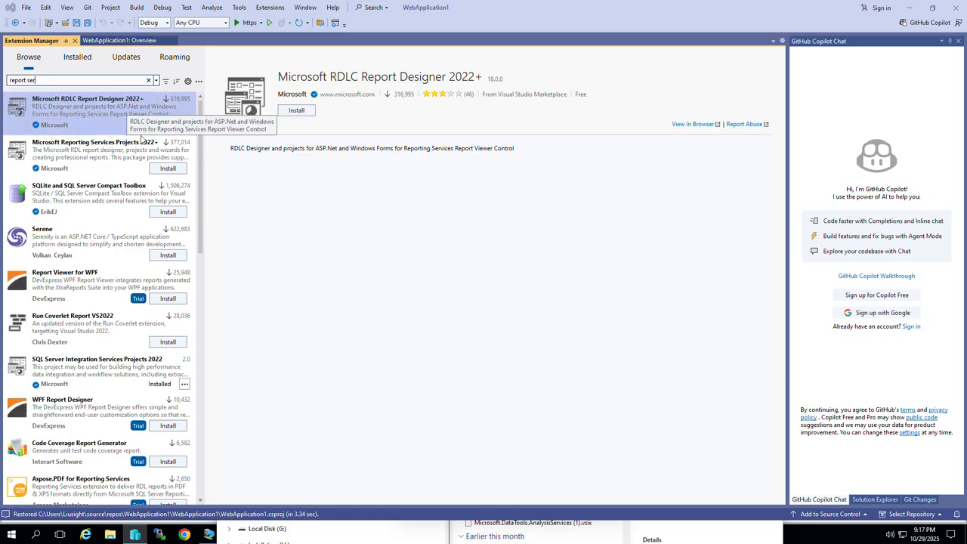
click(94, 152)
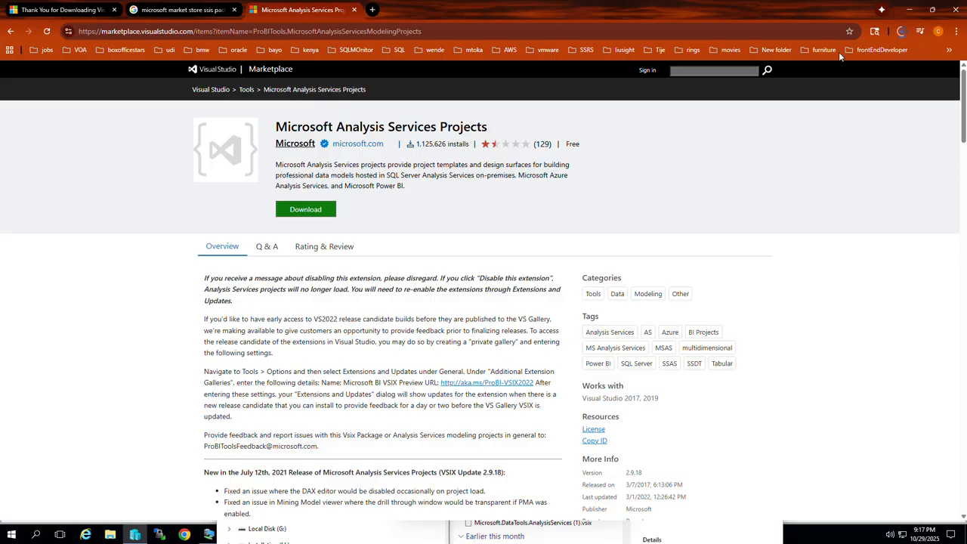
click(903, 31)
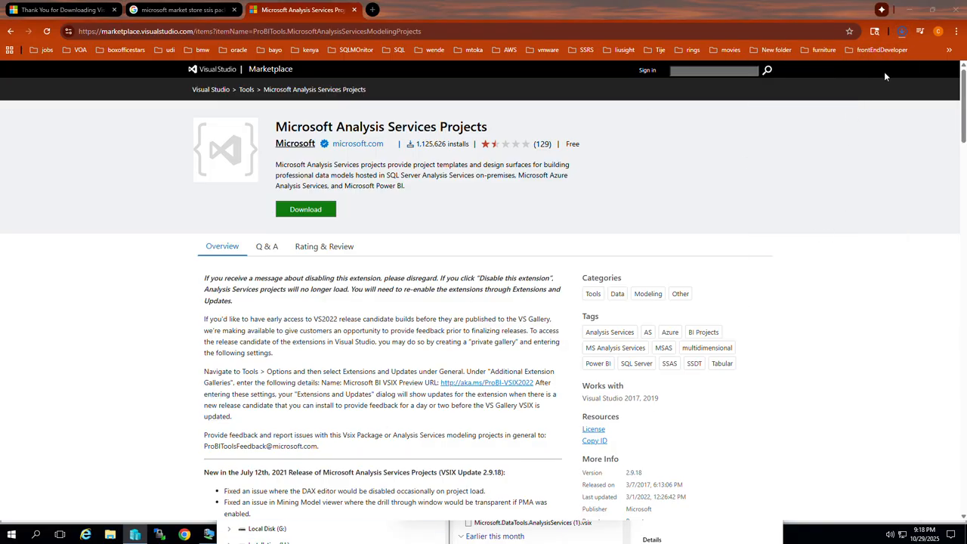
- Show the downloaded Microsoft.DataTools.AnalysisServices (1).vsix in its folder and maximize the Downloads window
click(901, 34)
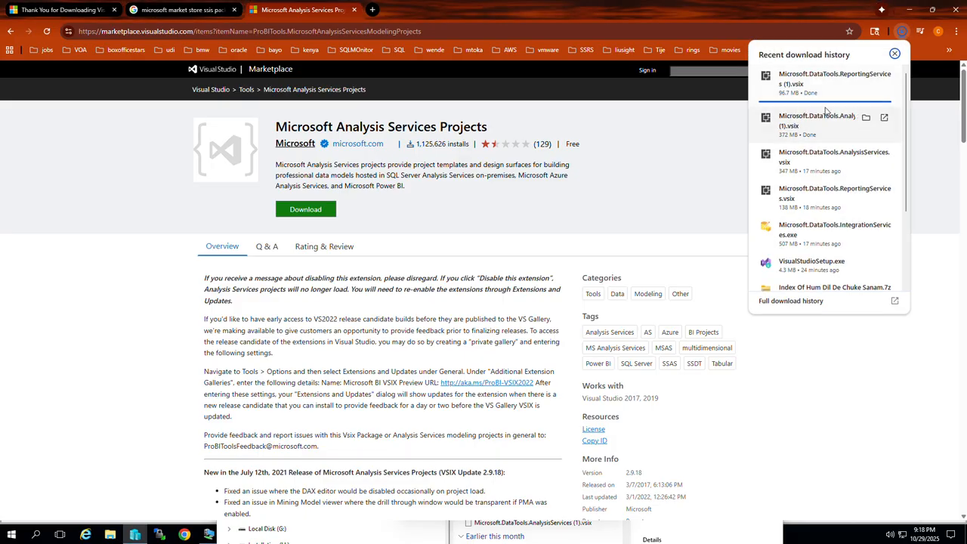
click(866, 117)
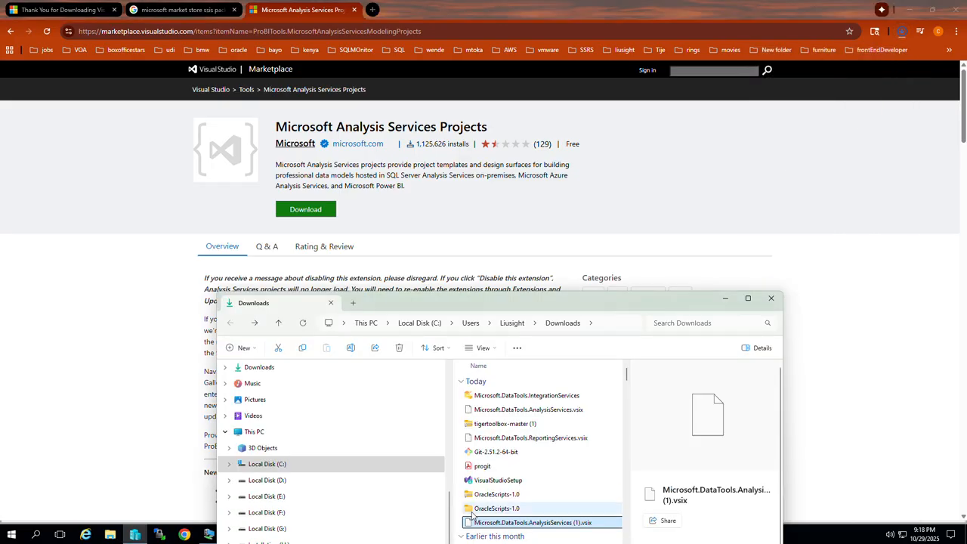
click(748, 298)
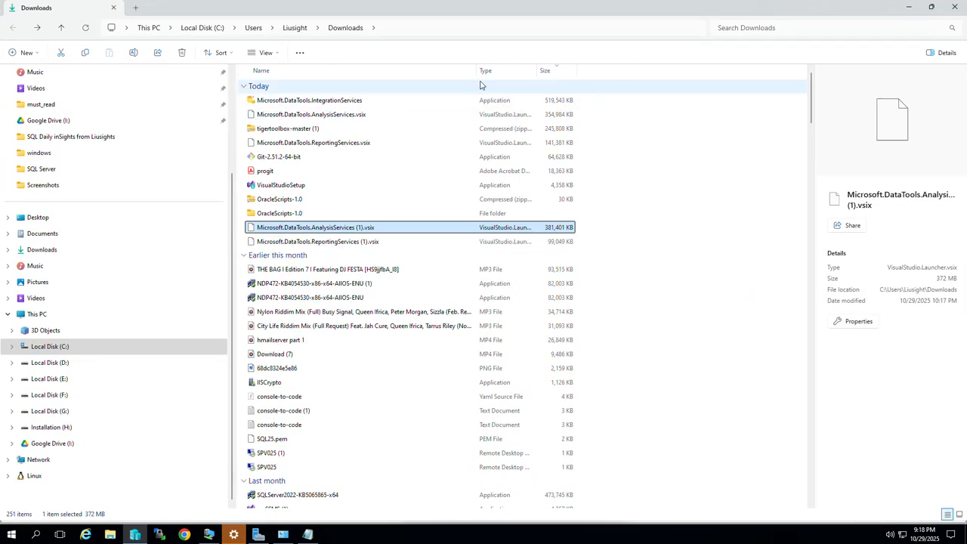
- Add the Date created column to the Downloads folder and sort the files by it, newest first
right_click(613, 76)
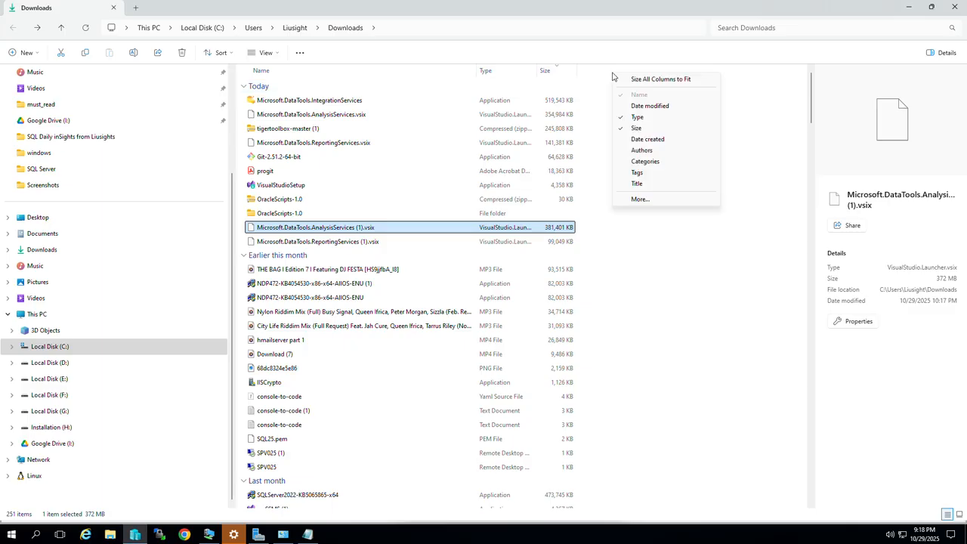
click(647, 141)
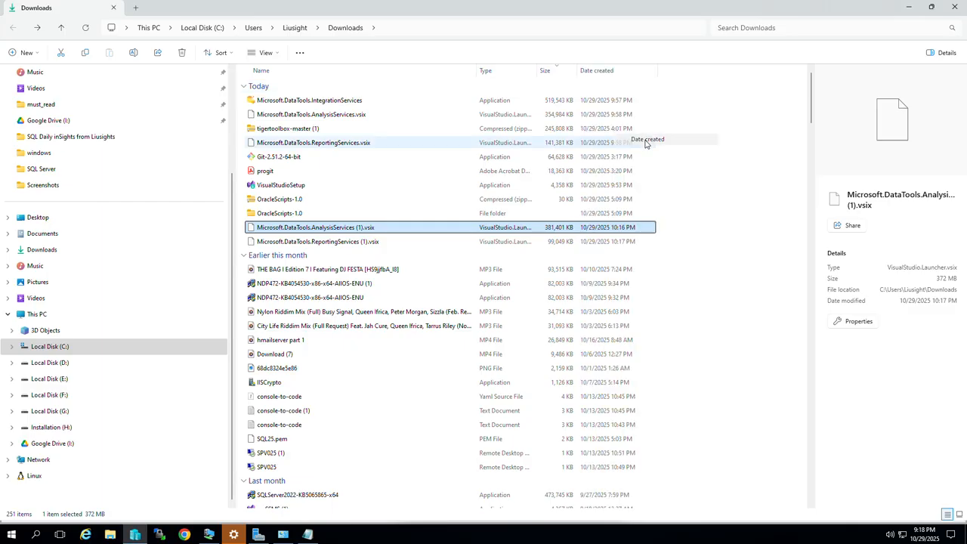
click(596, 71)
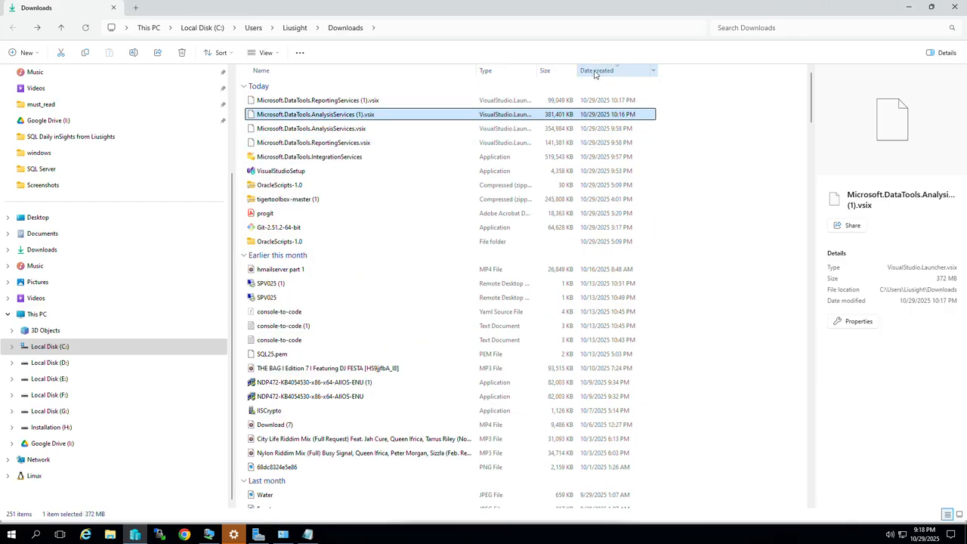
- Install Microsoft.DataTools.AnalysisServices (1).vsix into Visual Studio Community 2022 and close the VSIX Installer on completion
double_click(320, 117)
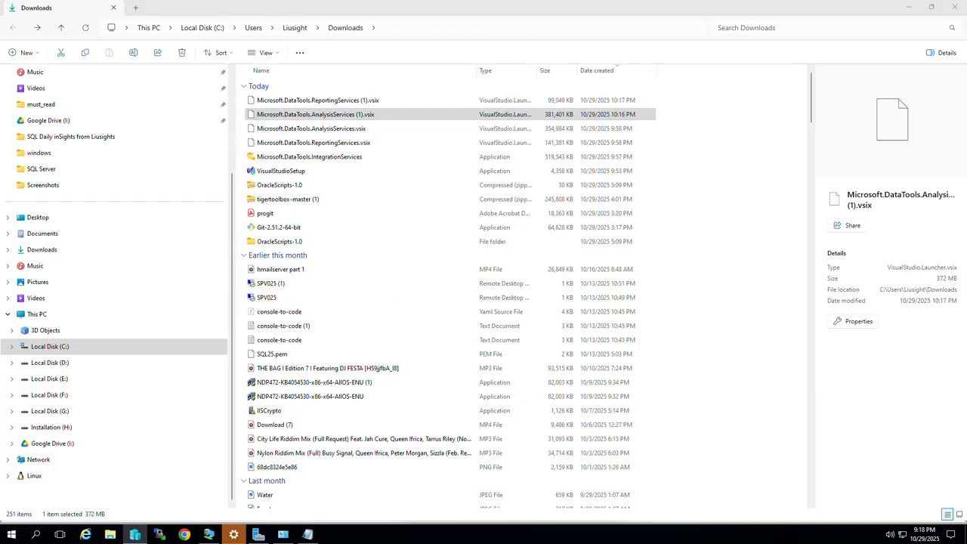
drag(544, 153, 461, 111)
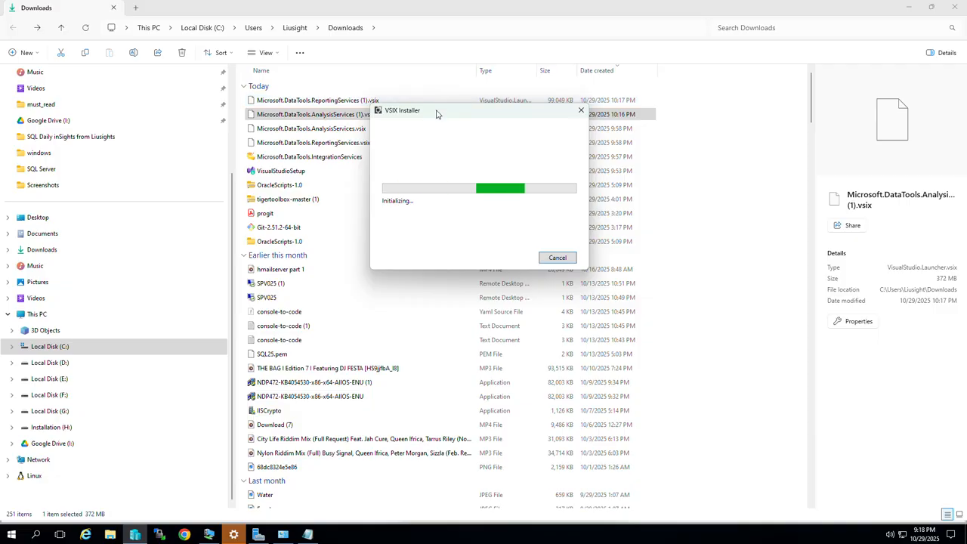
drag(439, 112, 306, 155)
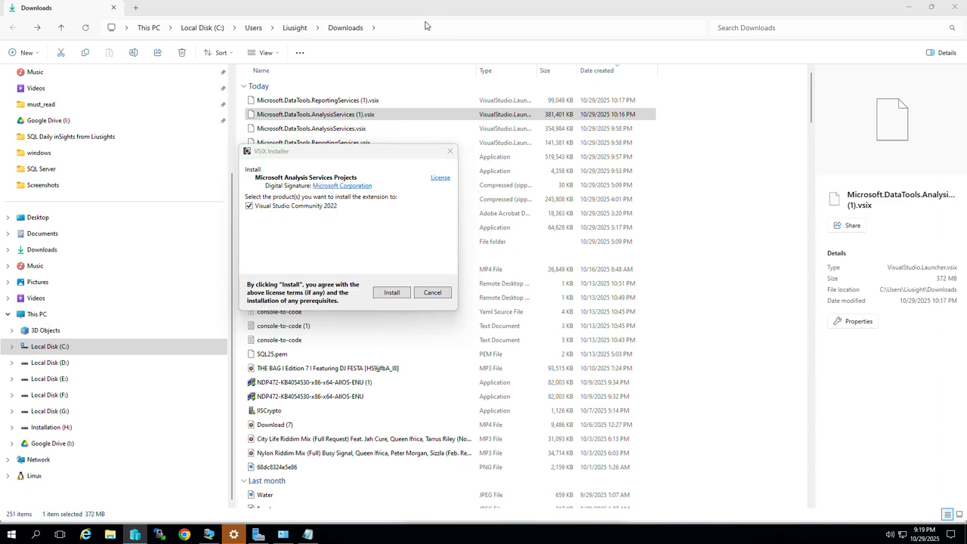
drag(356, 157, 456, 147)
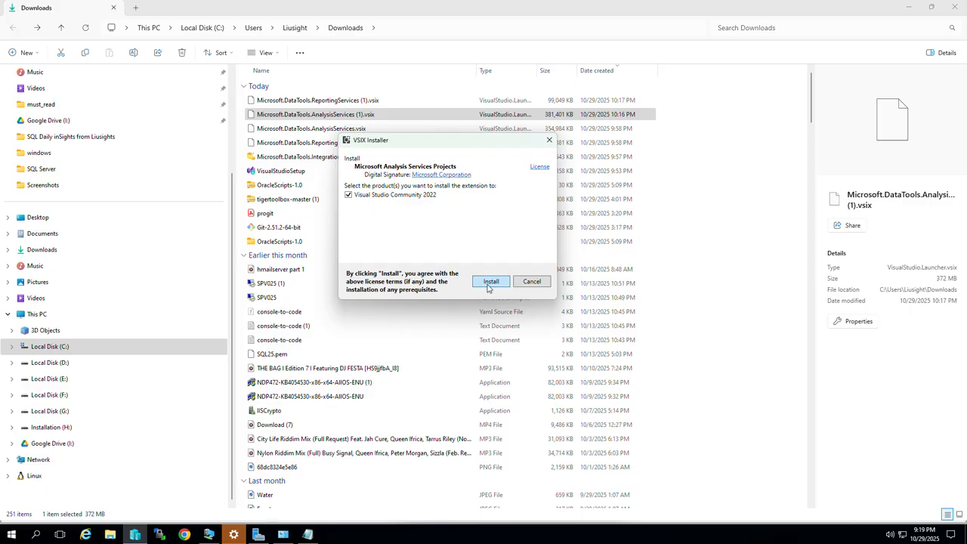
click(491, 281)
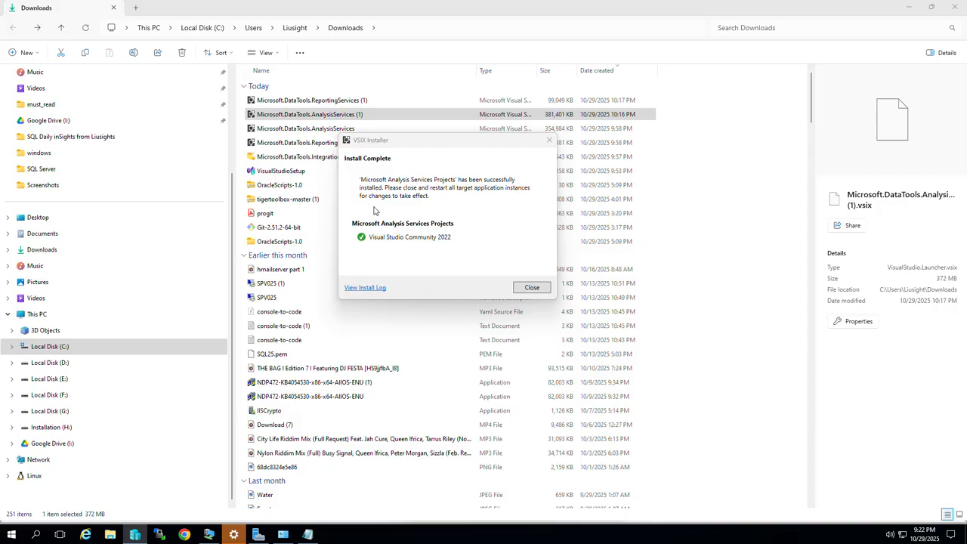
click(532, 287)
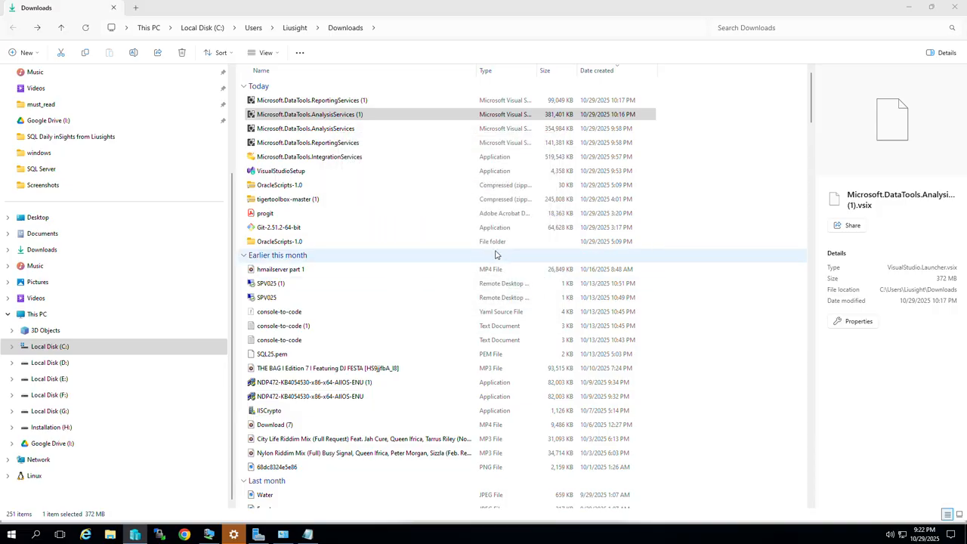
- Install Microsoft.DataTools.ReportingServices (1) into Visual Studio Community 2022 and close its completed installer
double_click(314, 100)
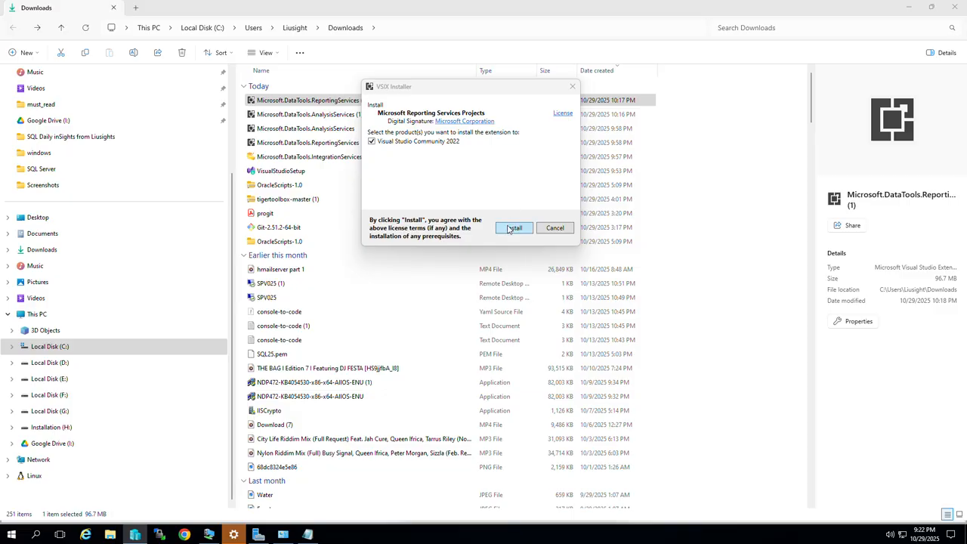
click(512, 229)
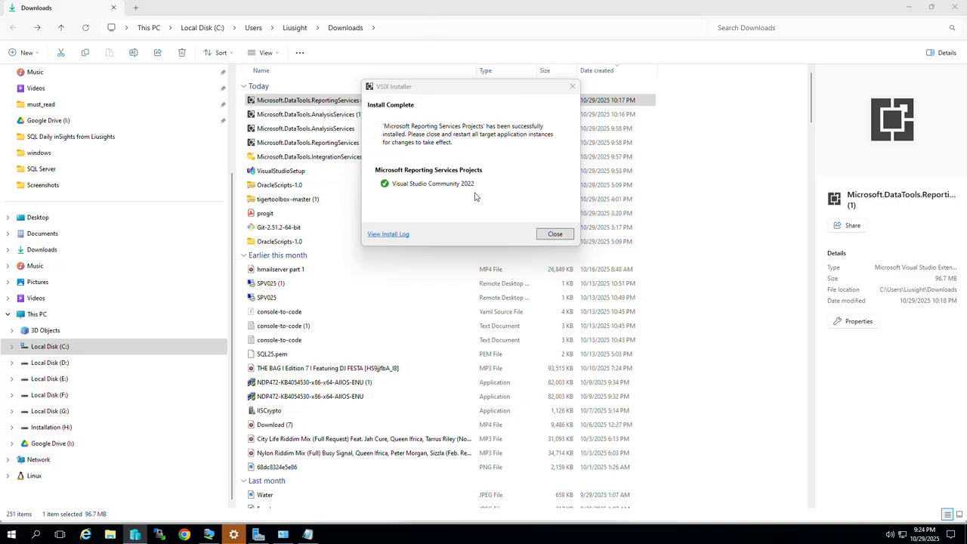
click(568, 238)
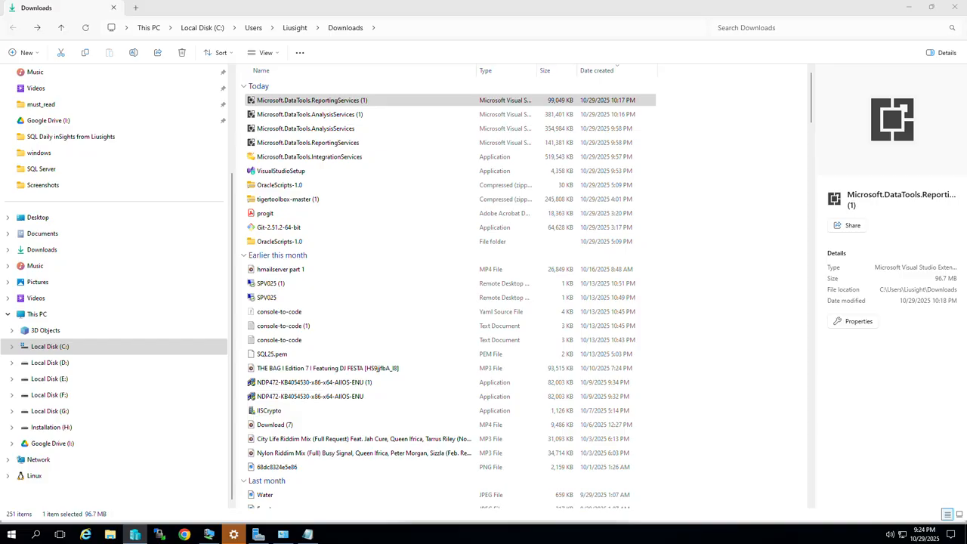
- Look through the new project templates for Analysis Services, Integration Services and Report Server, and return to the Visual Studio 2022 start window
drag(568, 0, 474, 294)
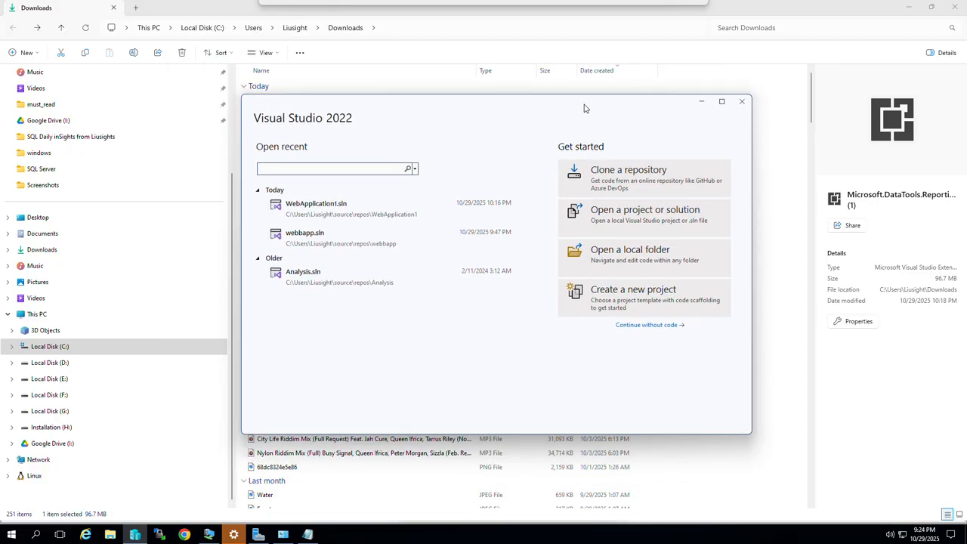
click(661, 301)
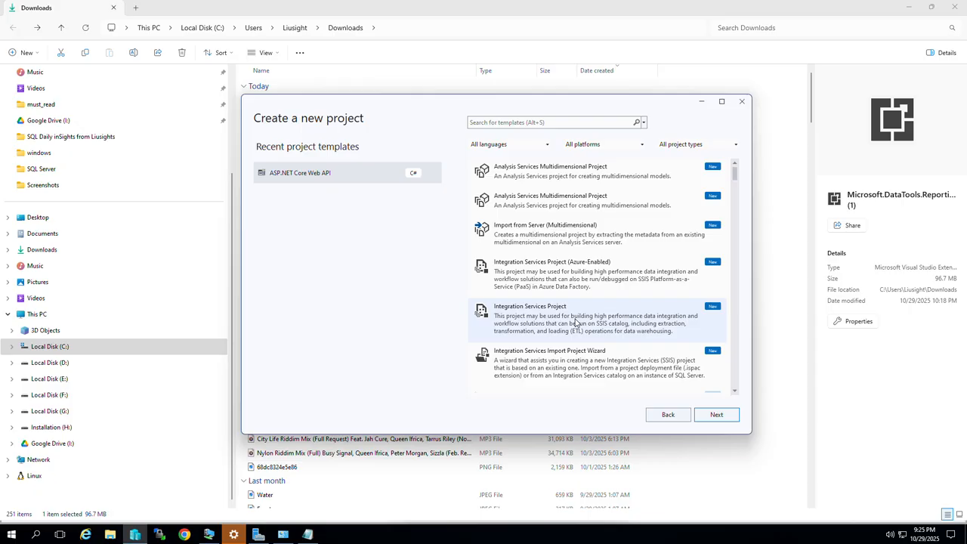
scroll(573, 312, down, 2)
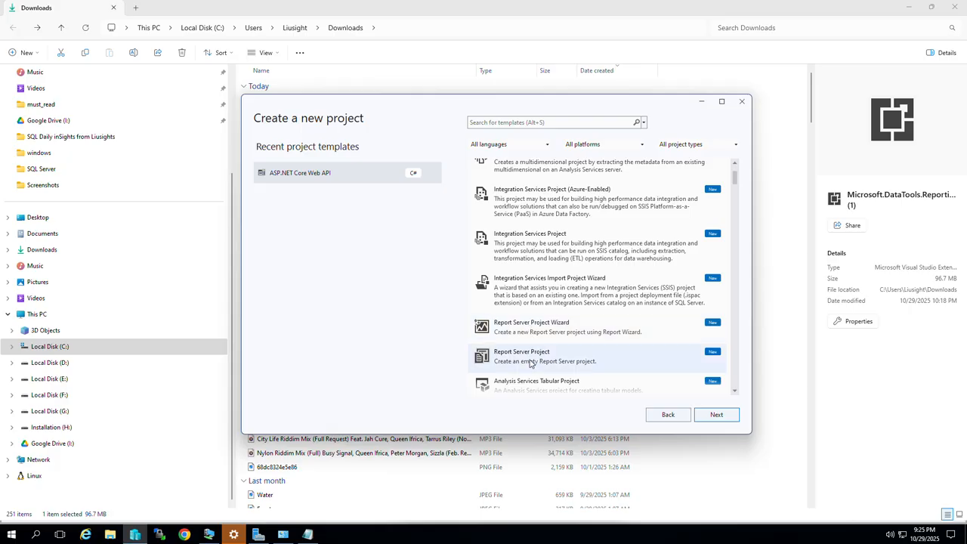
scroll(529, 340, down, 2)
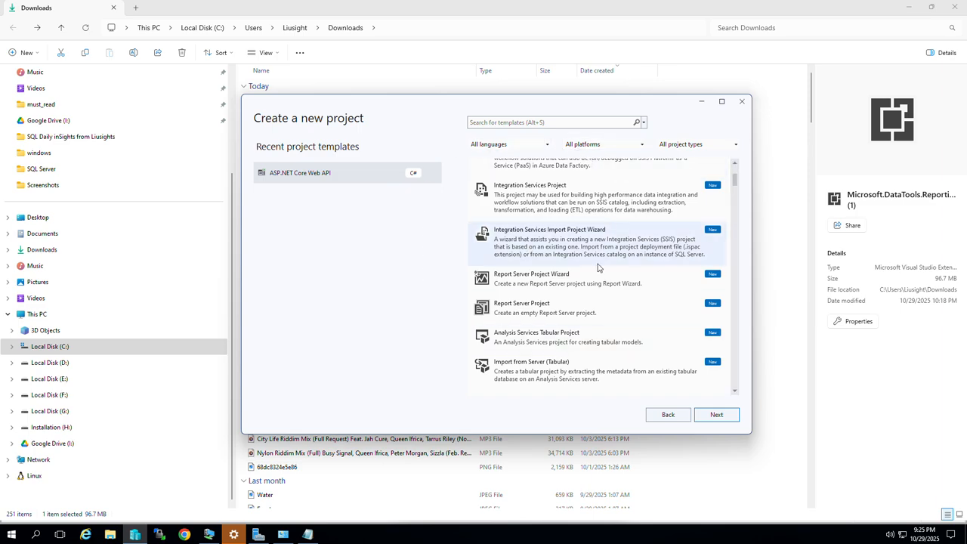
scroll(538, 334, up, 3)
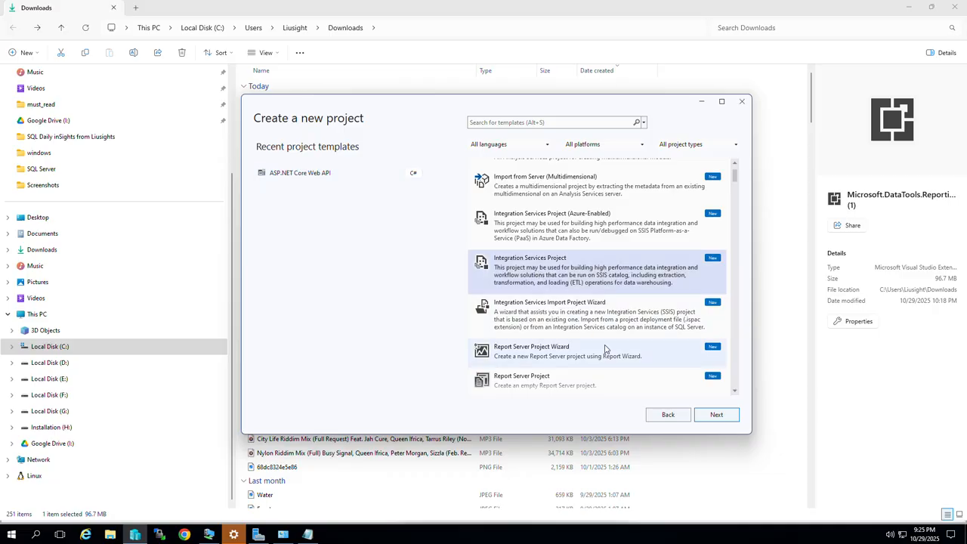
click(669, 417)
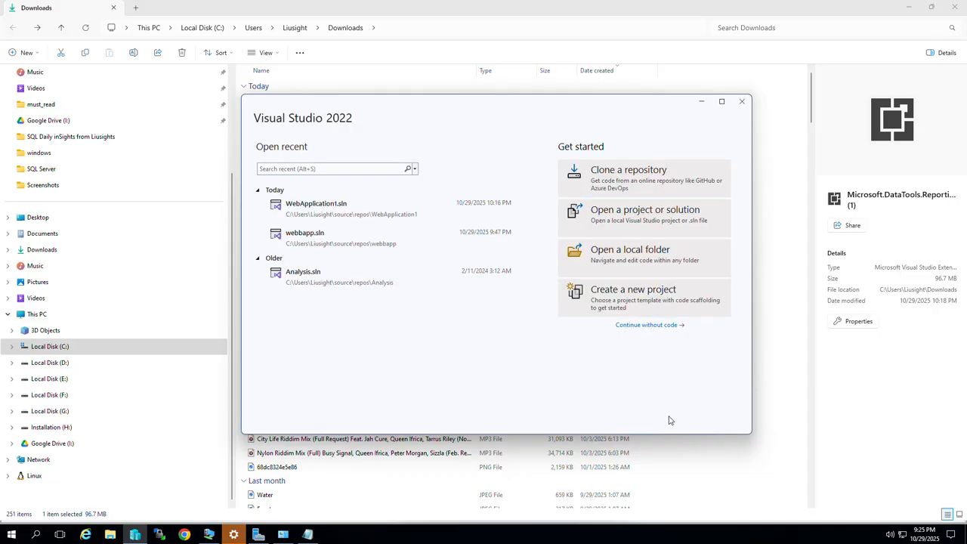
- Create an Integration Services Project with the default name and location, dismiss the Copilot notice, and maximize the project window
click(626, 296)
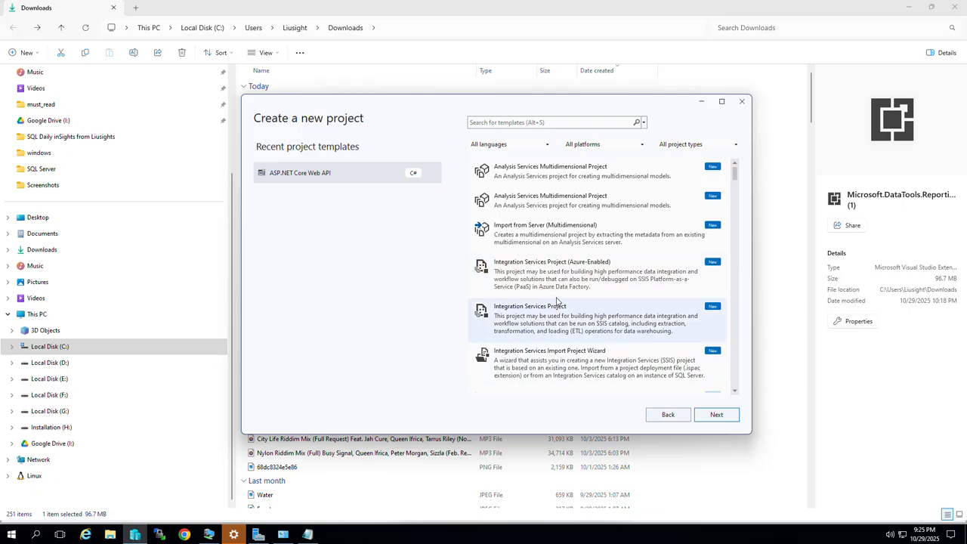
click(561, 323)
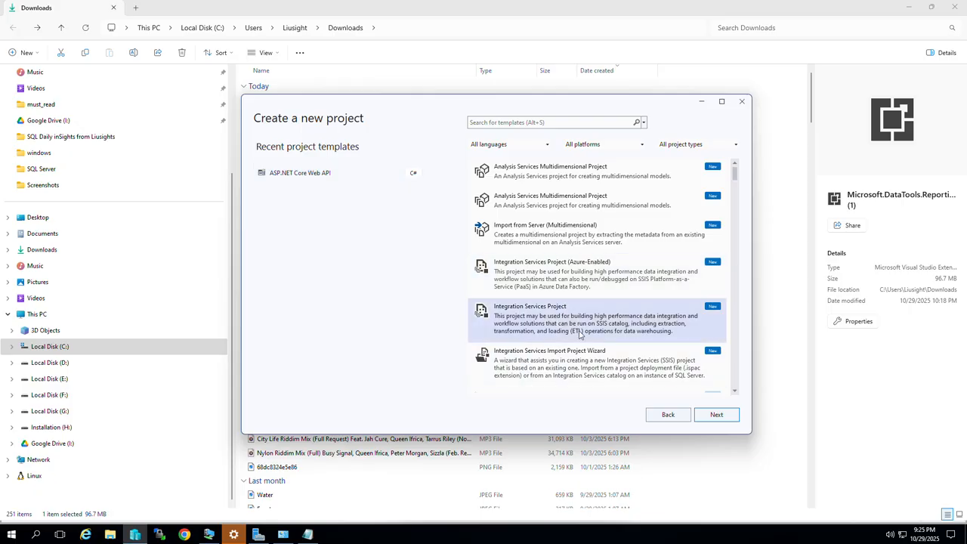
click(714, 415)
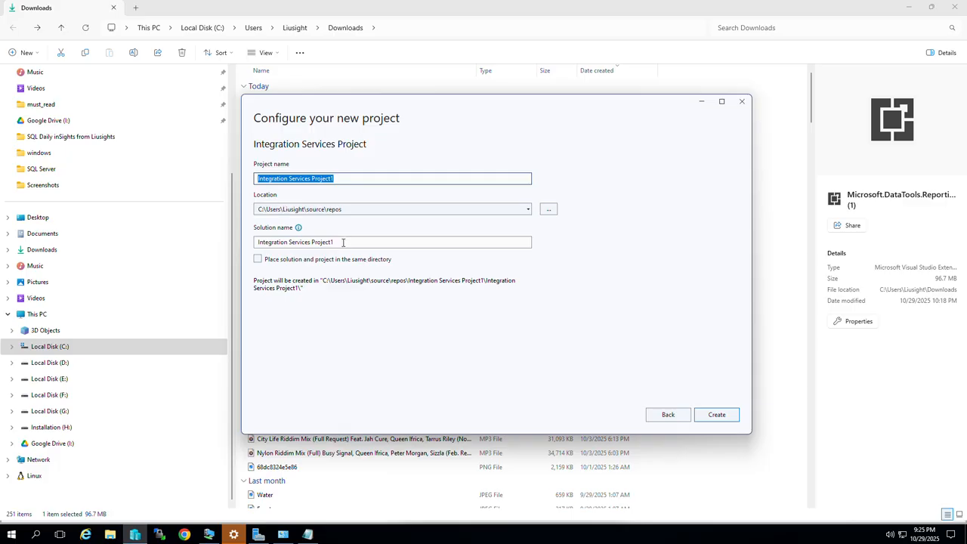
click(718, 415)
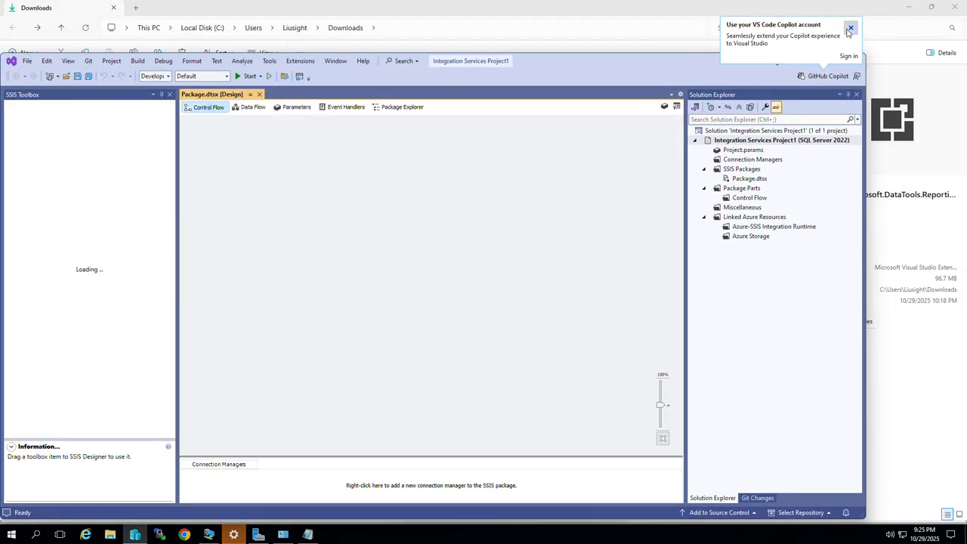
click(851, 28)
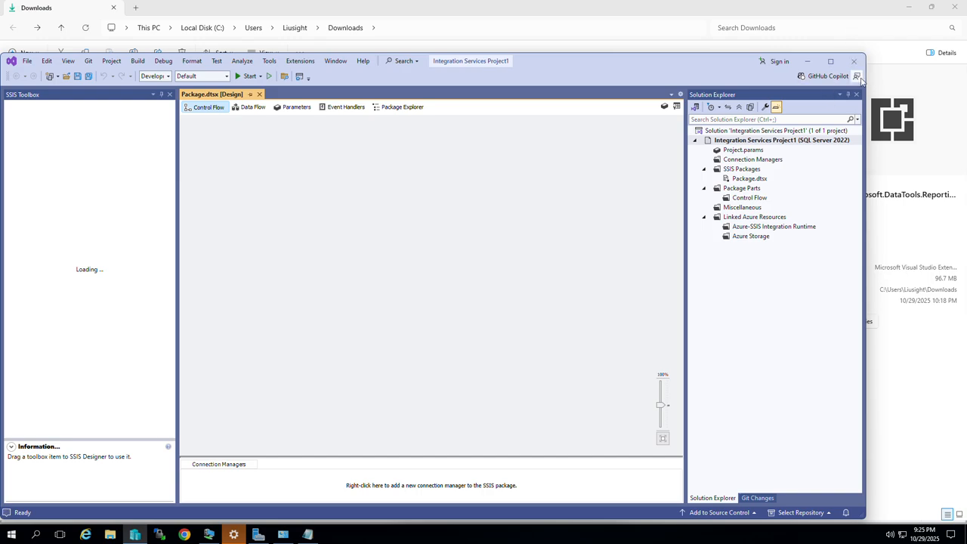
click(827, 62)
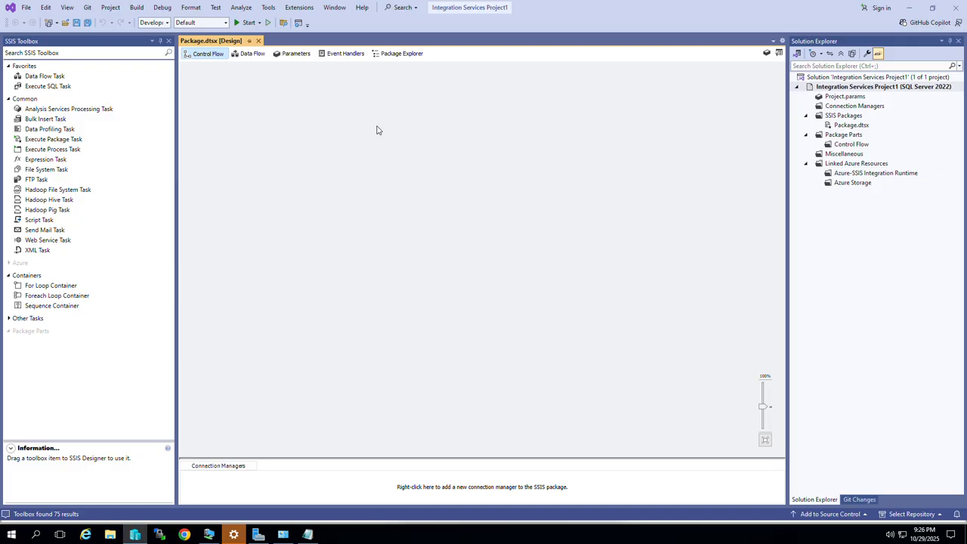
- Look through the SSIS Toolbox components for the data flow, including Other Sources, and return to the package's control flow
click(233, 54)
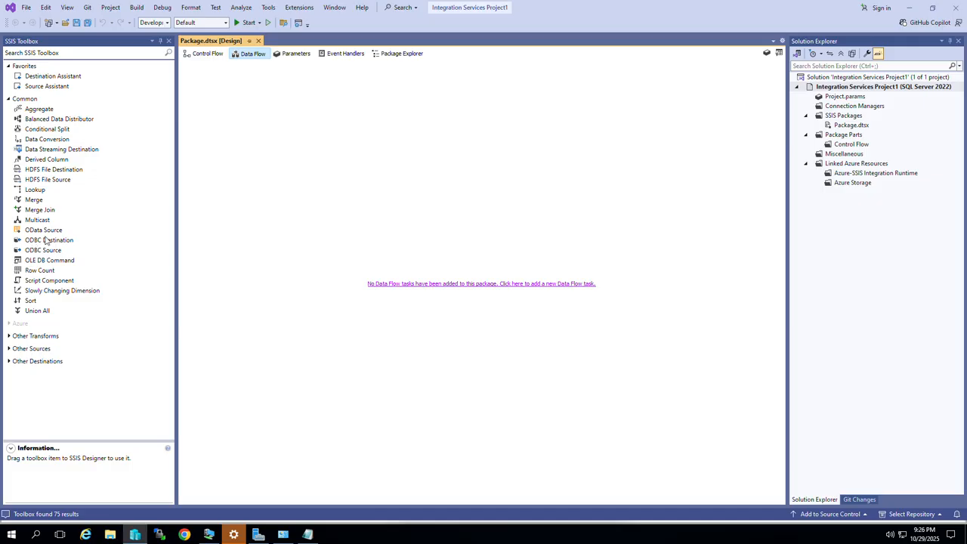
click(7, 349)
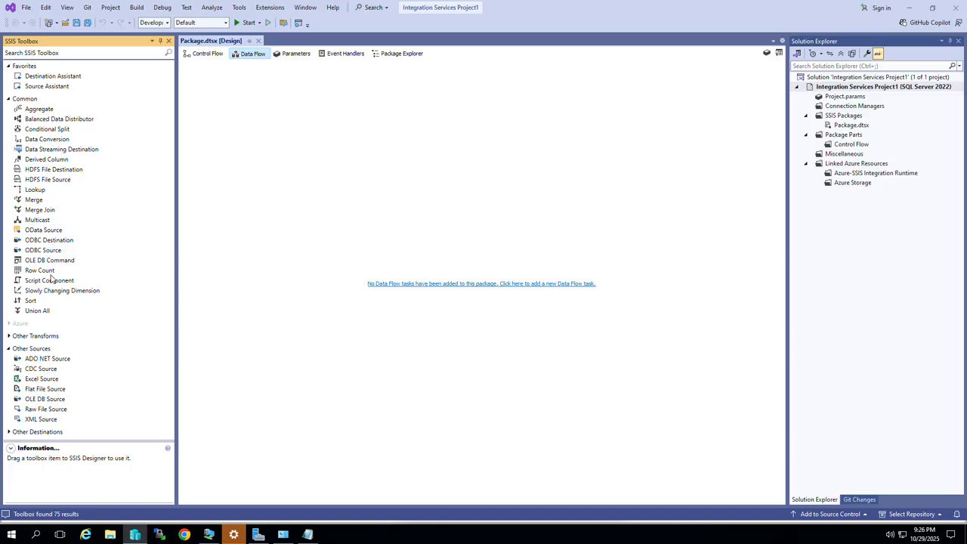
click(205, 52)
- Add a Data Flow Task to the control flow of Package.dtsx and open it for data flow design
click(47, 77)
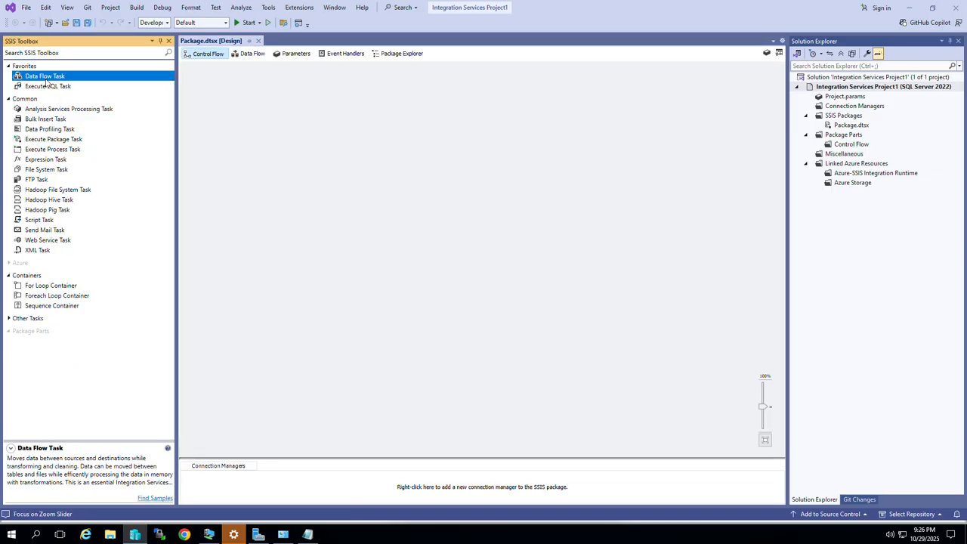
click(369, 141)
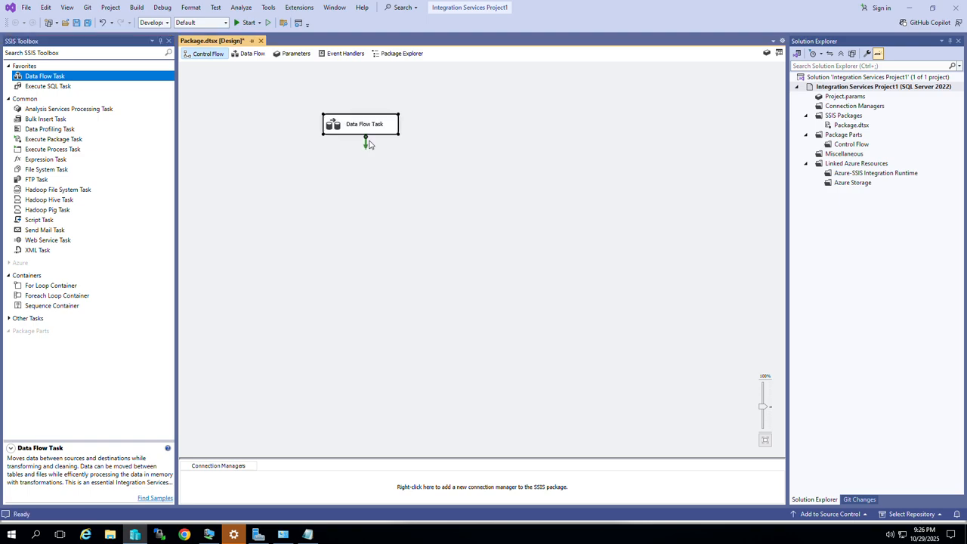
double_click(376, 132)
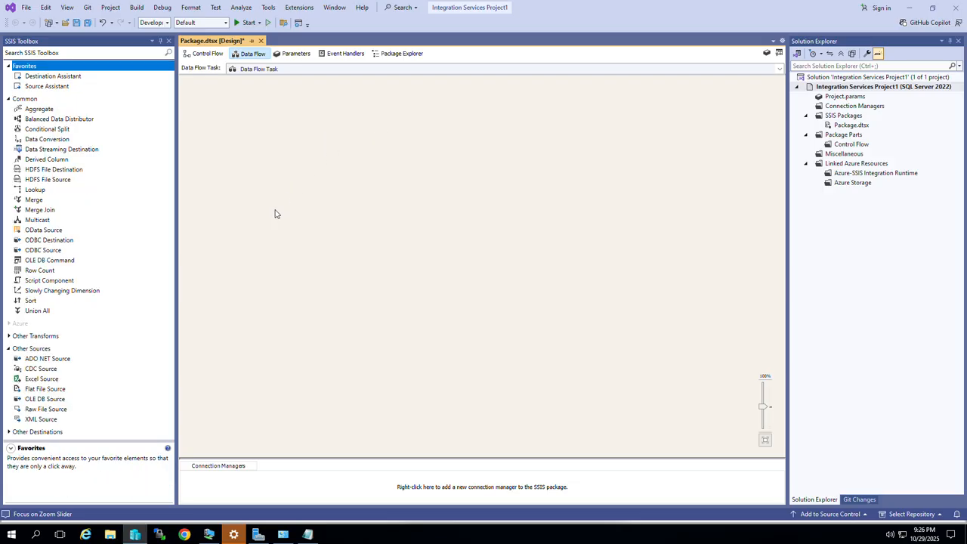